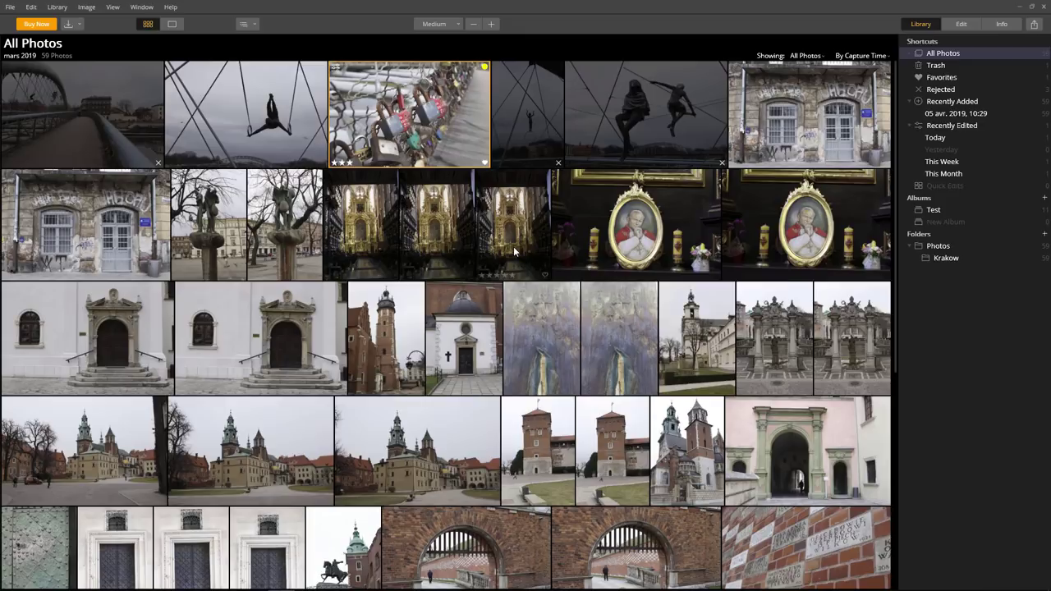
- Create a new album named 'toto' under Albums
click(934, 210)
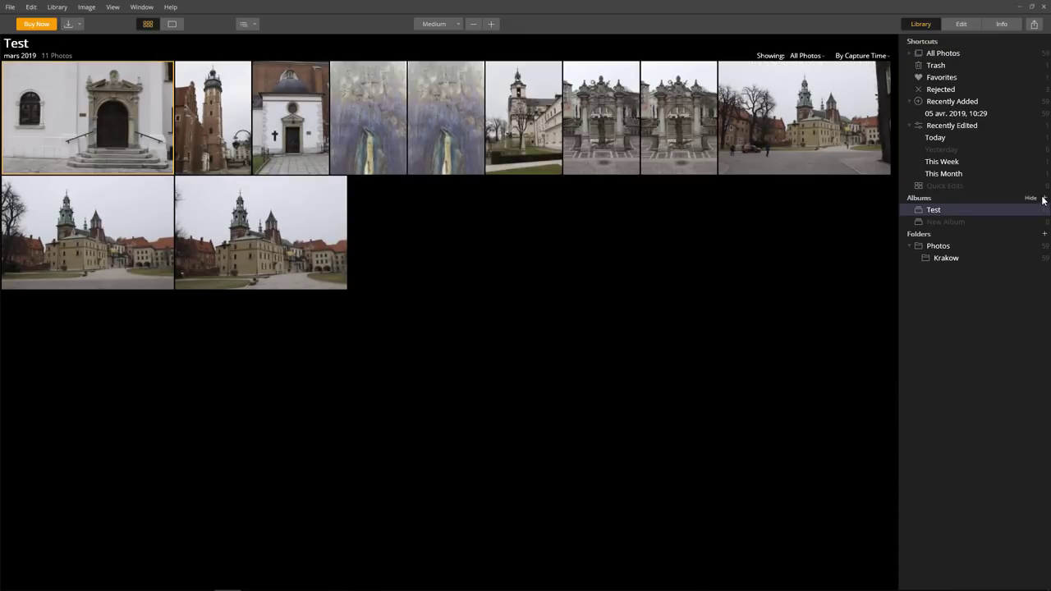
click(1044, 198)
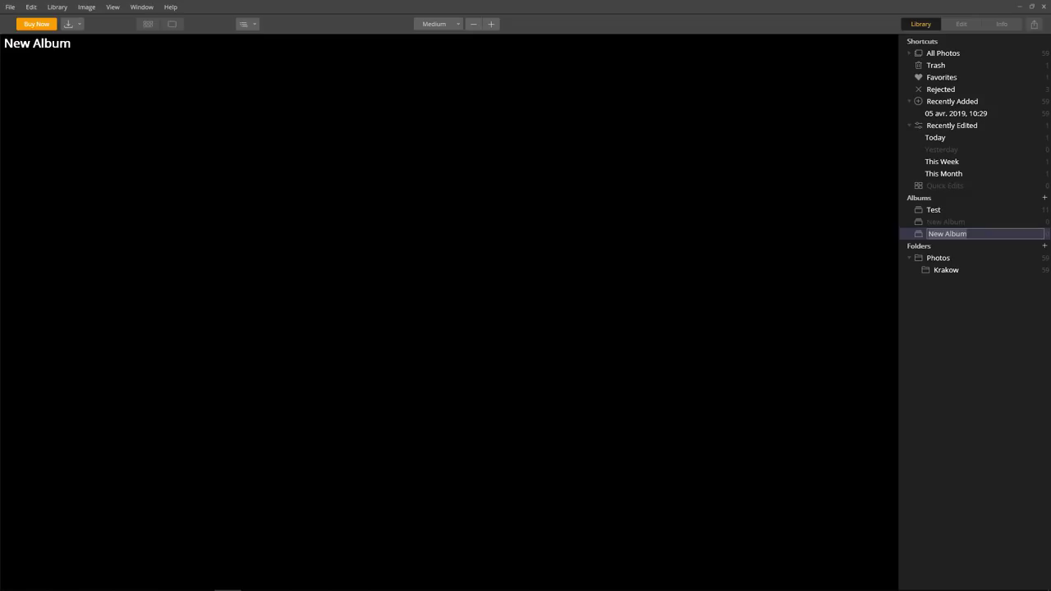
text(toto)
key(Return)
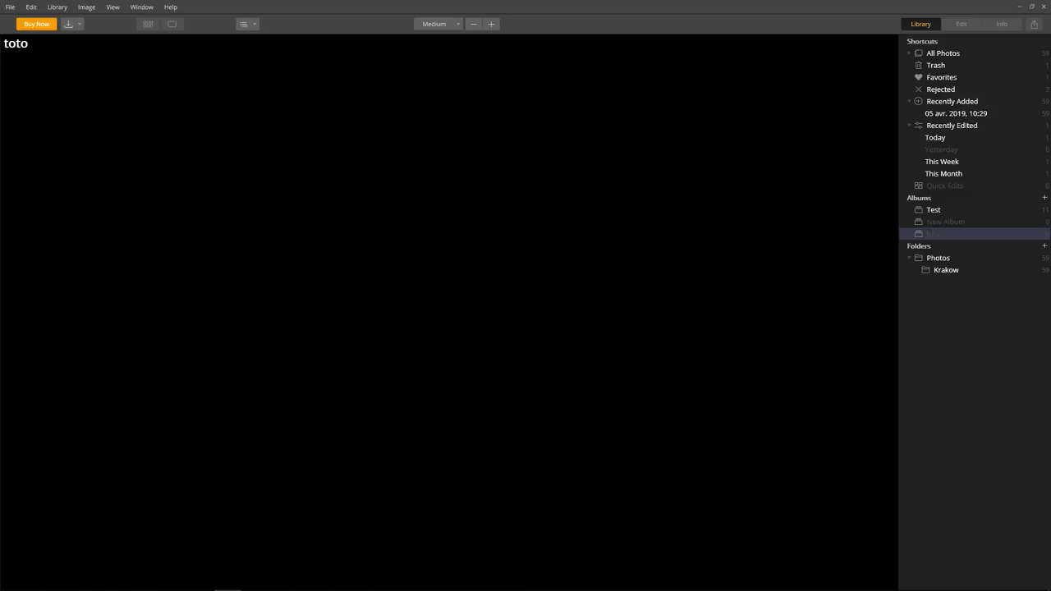
- Add four photos from the Photos folder to the toto album and check it
click(941, 259)
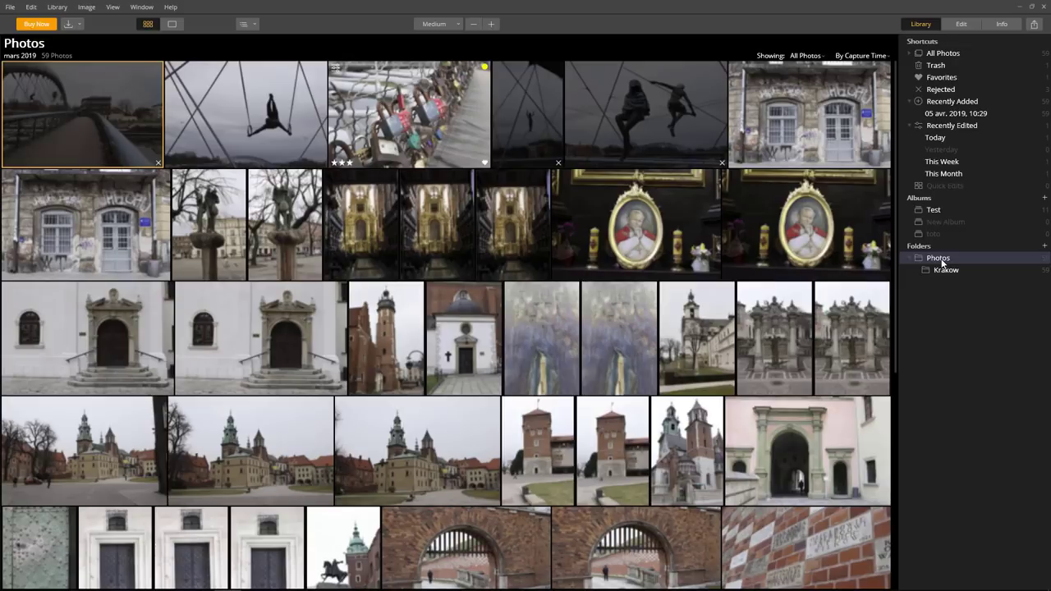
shift+click(771, 453)
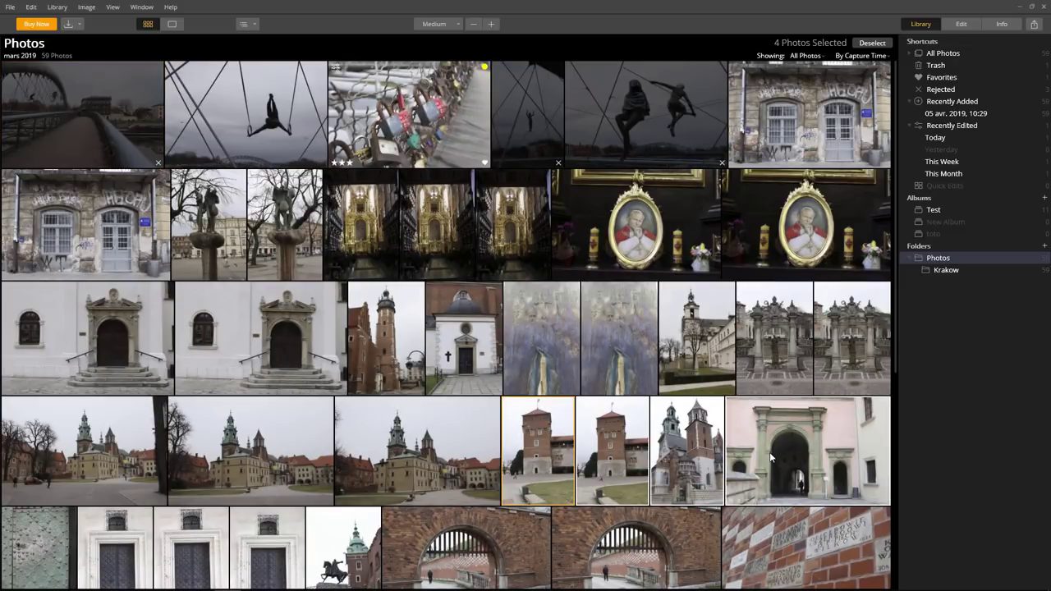
drag(671, 454, 936, 234)
click(932, 234)
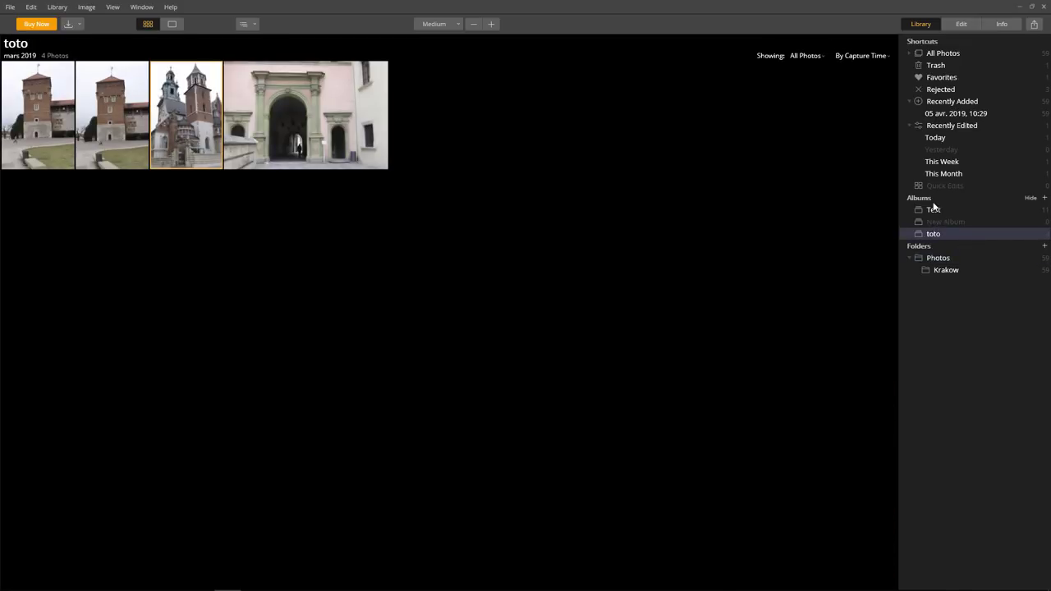
- Collapse and re-expand the Albums and Folders lists, then show the Photos folder's 59 photos
click(921, 198)
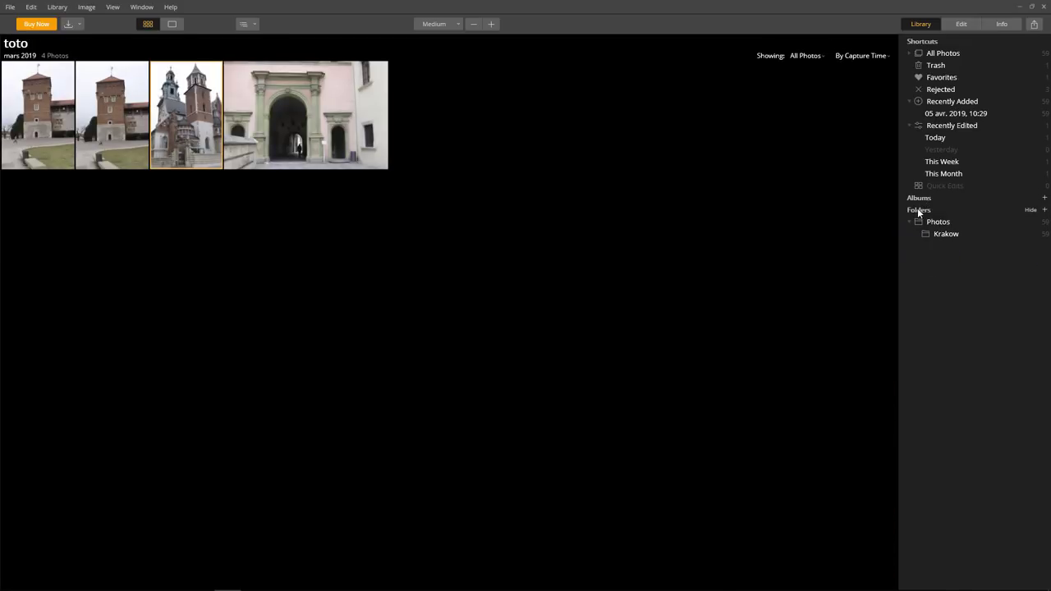
click(916, 200)
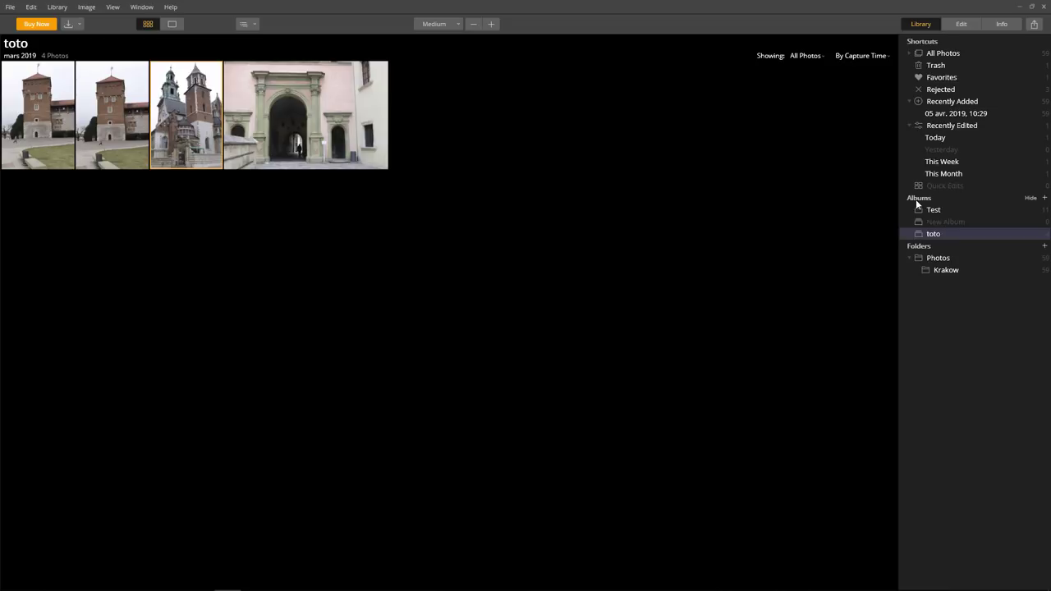
click(923, 246)
click(923, 245)
click(936, 261)
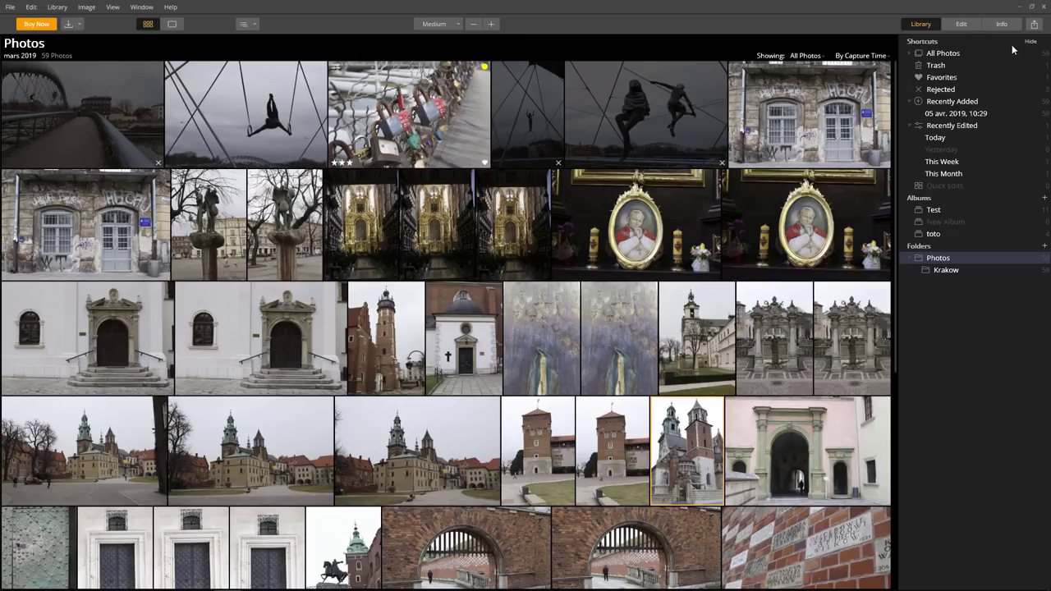
- Browse the Rejected, Recently Added and Recently Edited shortcuts, then return to All Photos
click(916, 54)
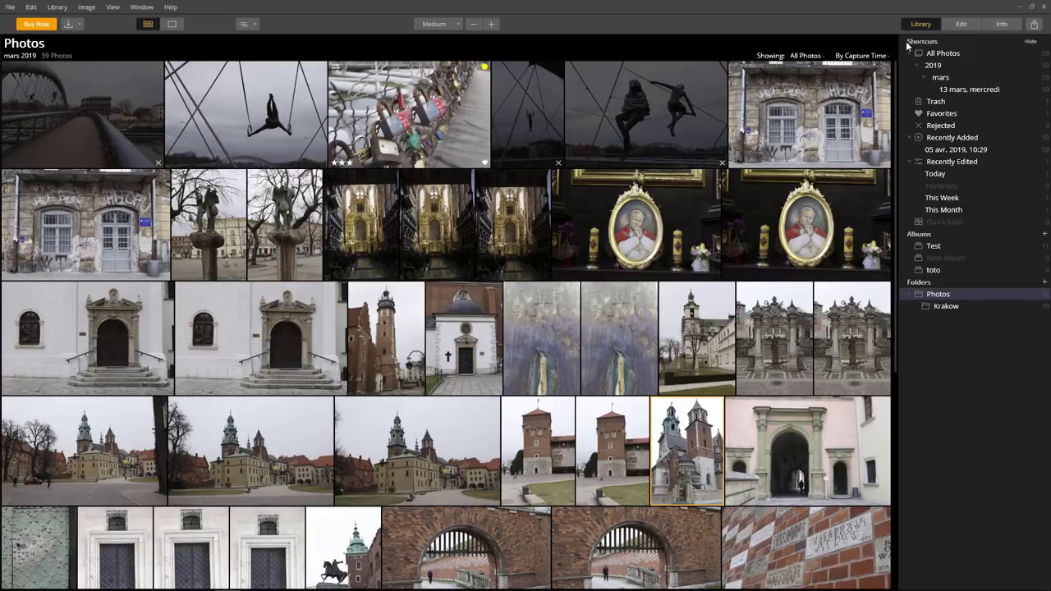
click(912, 54)
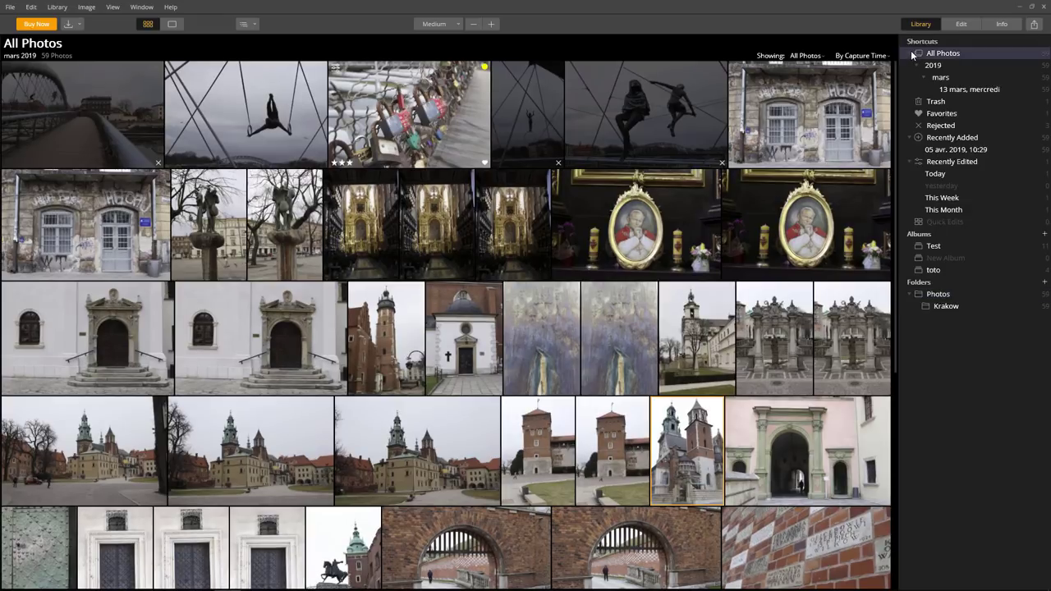
click(915, 53)
click(929, 90)
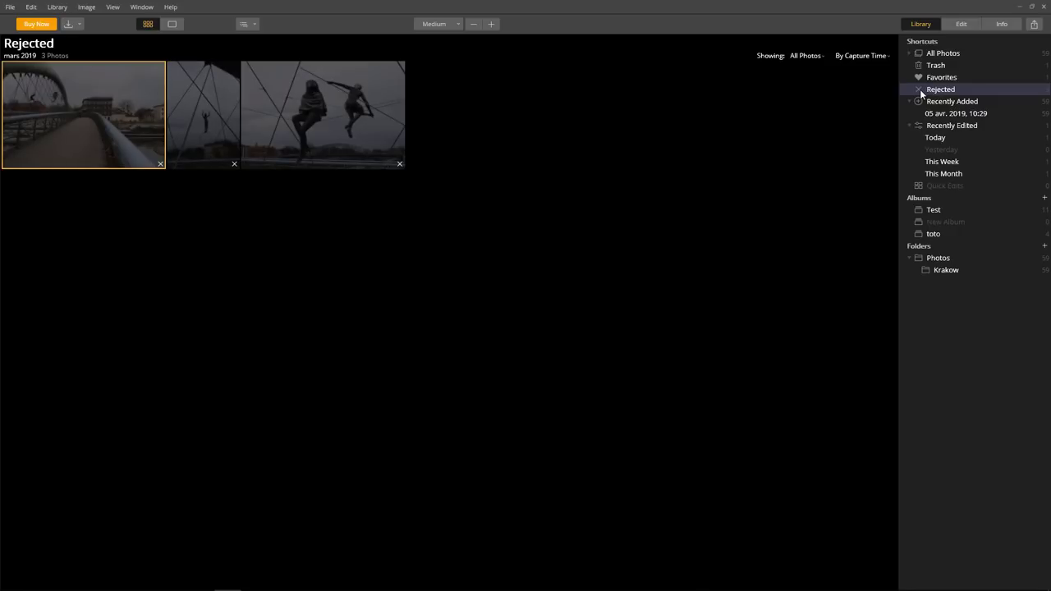
click(929, 101)
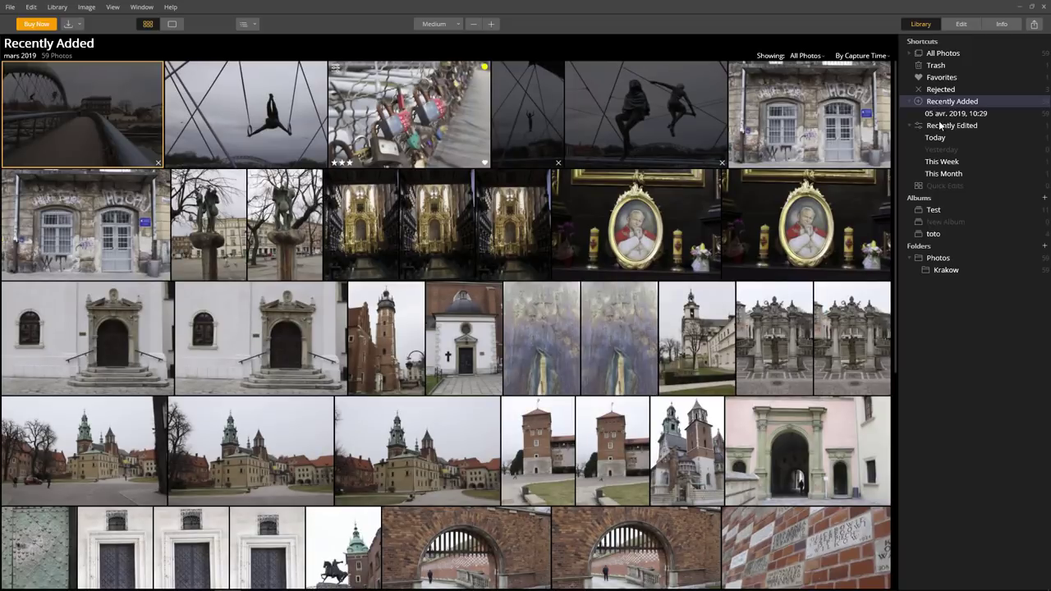
click(938, 127)
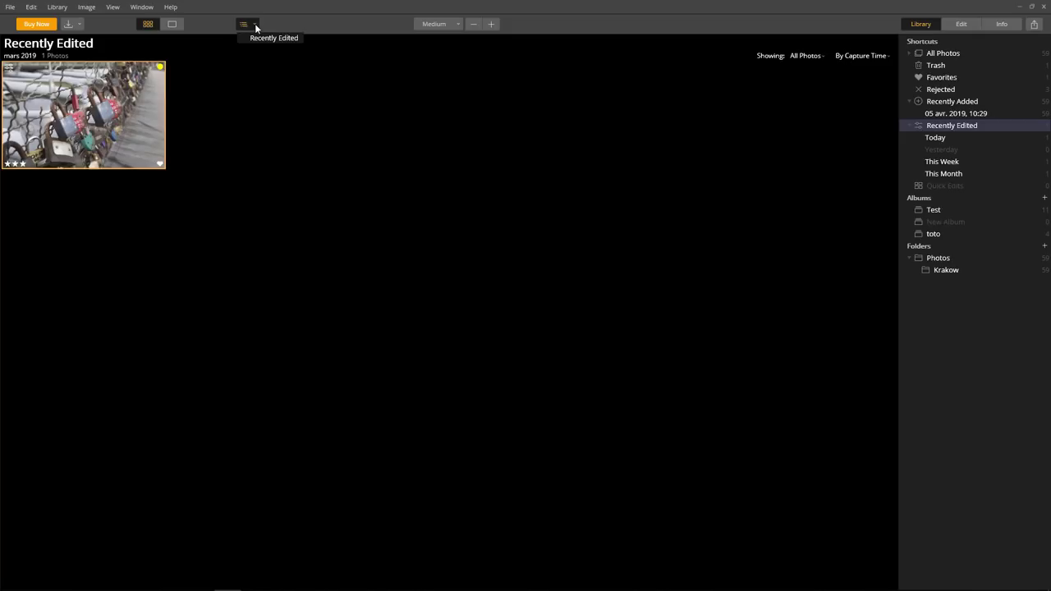
click(934, 53)
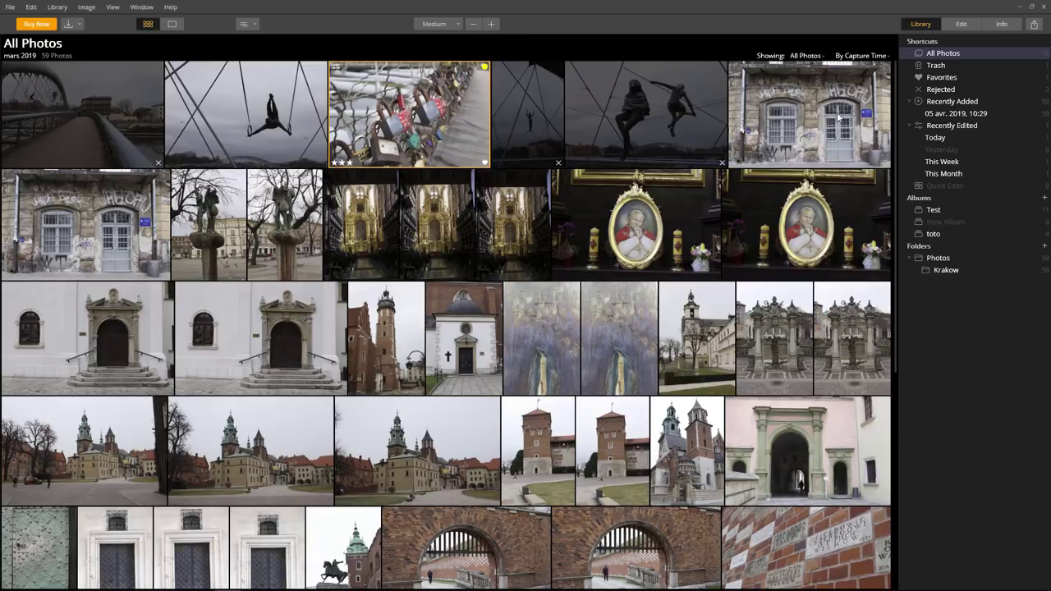
- Check the grid's By Capture Time sort options unchanged, then show the Image menu commands
click(851, 56)
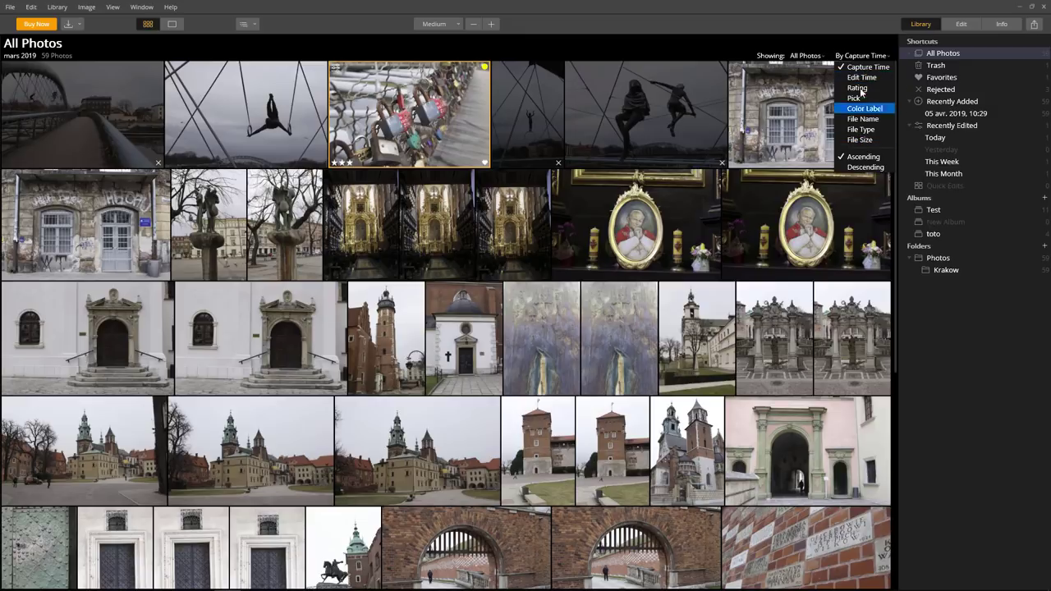
click(699, 52)
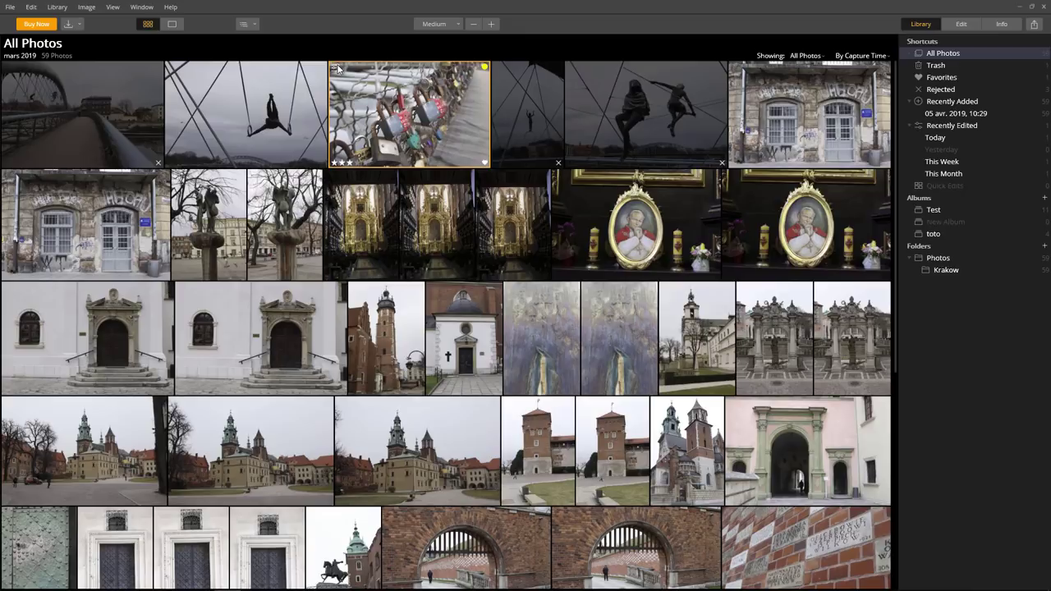
click(87, 8)
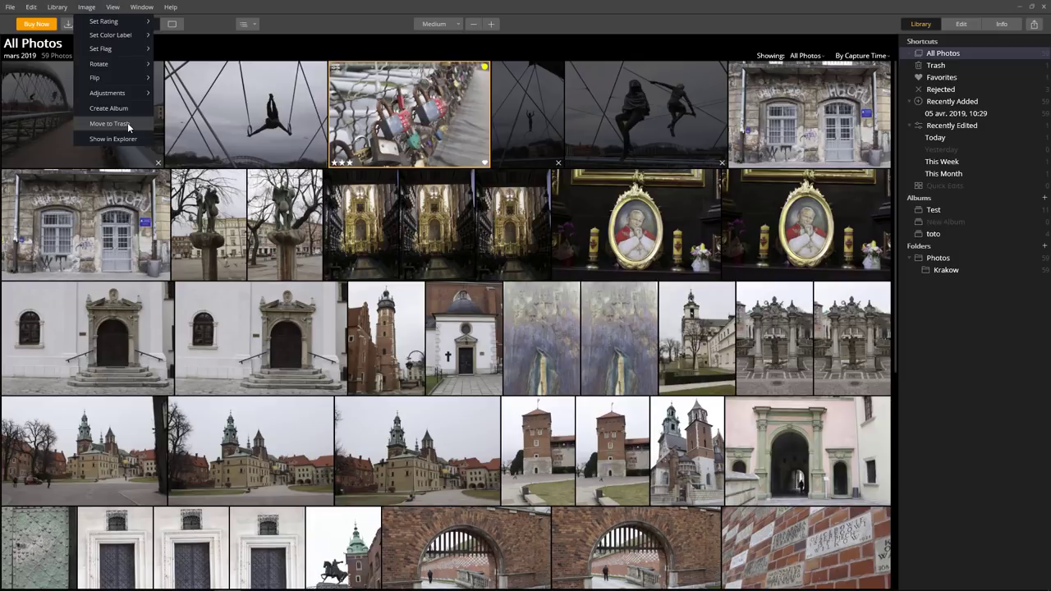
- Close the Image menu and view then dismiss the padlock photo's context menu
click(313, 54)
right_click(397, 112)
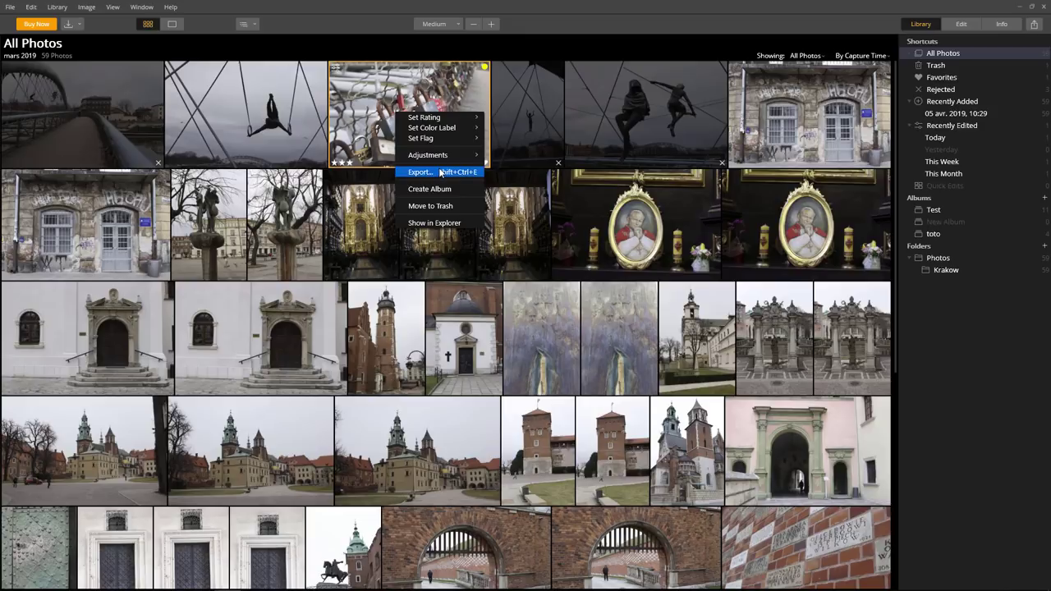
click(519, 50)
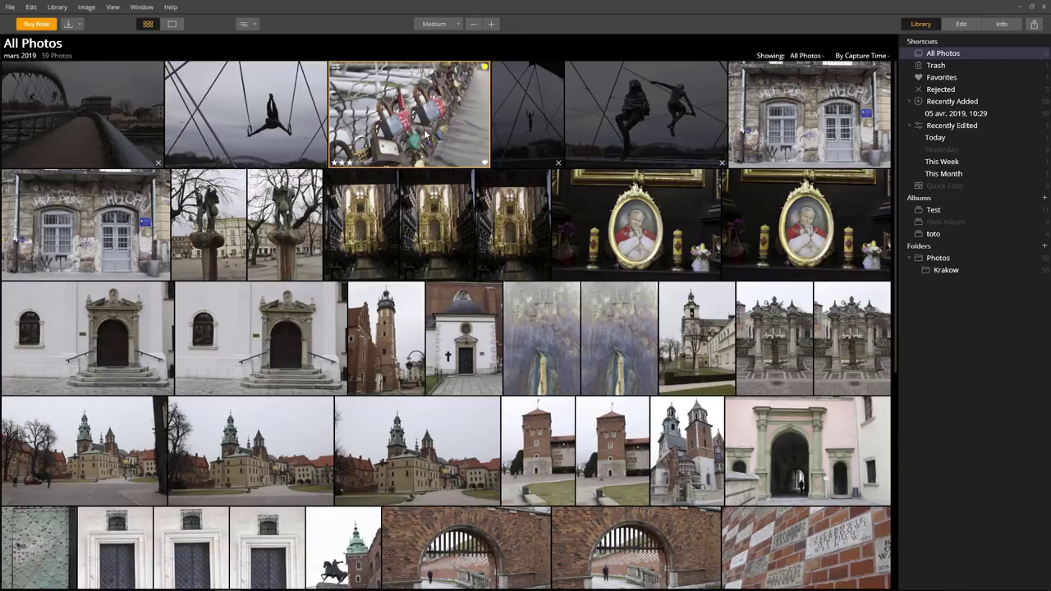
- Open padlock photo 003A3923.CR2 for editing and hide the Erased image layer
click(959, 31)
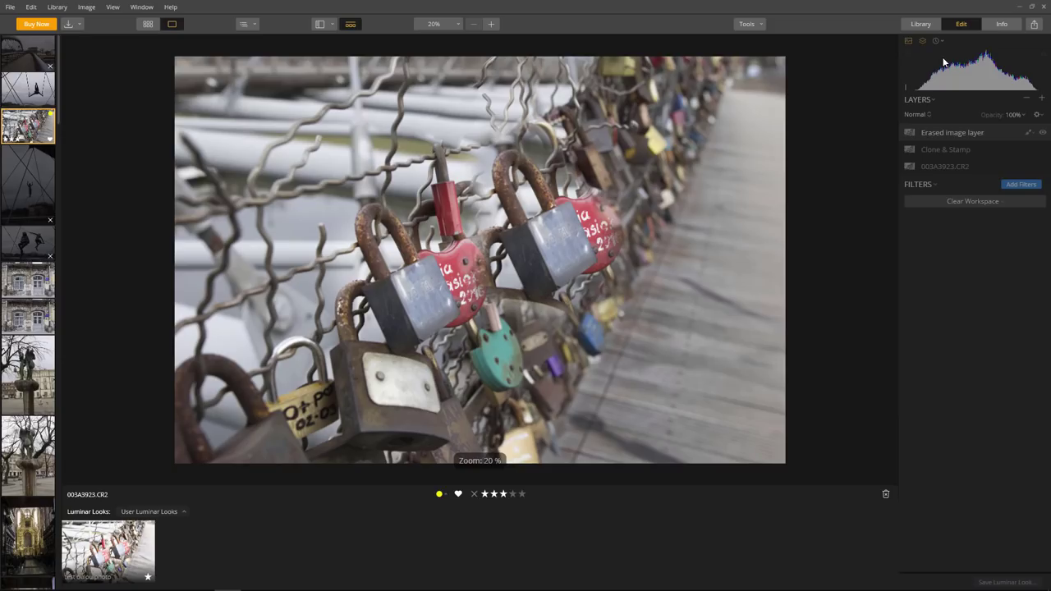
click(996, 169)
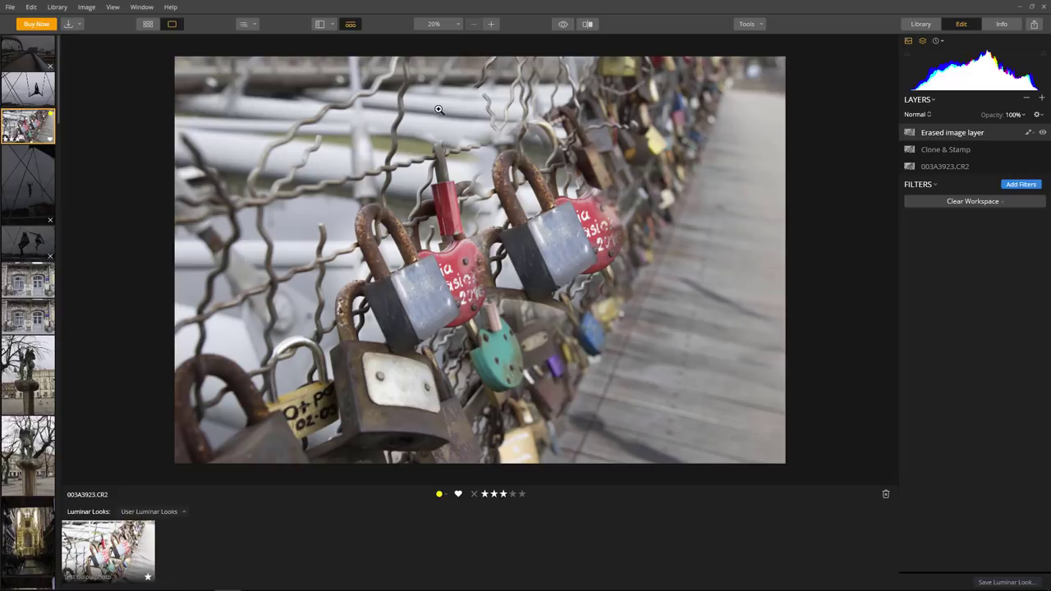
mouse_move(946, 149)
click(1043, 132)
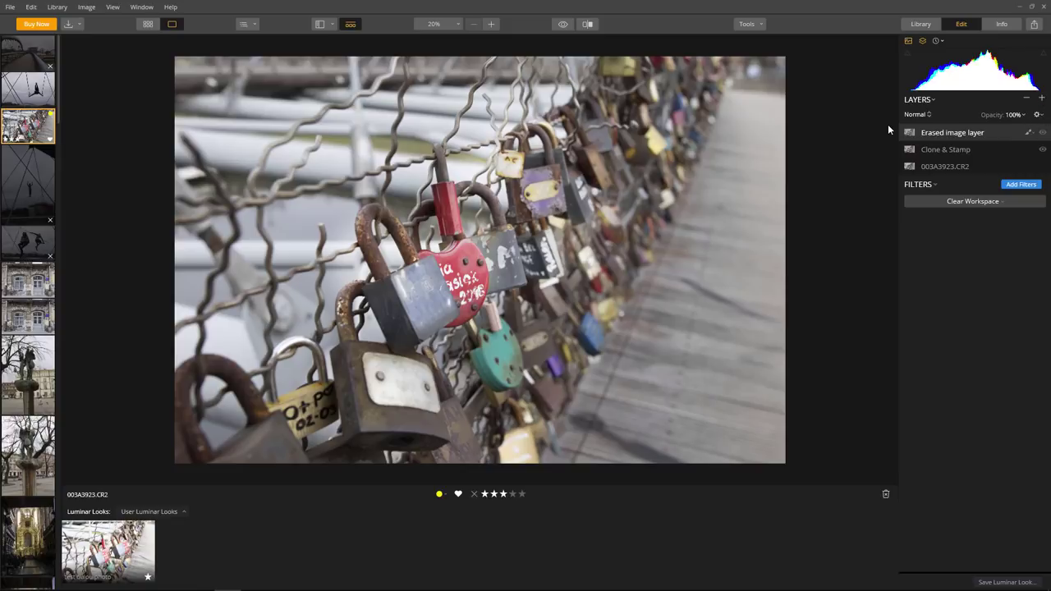
click(978, 203)
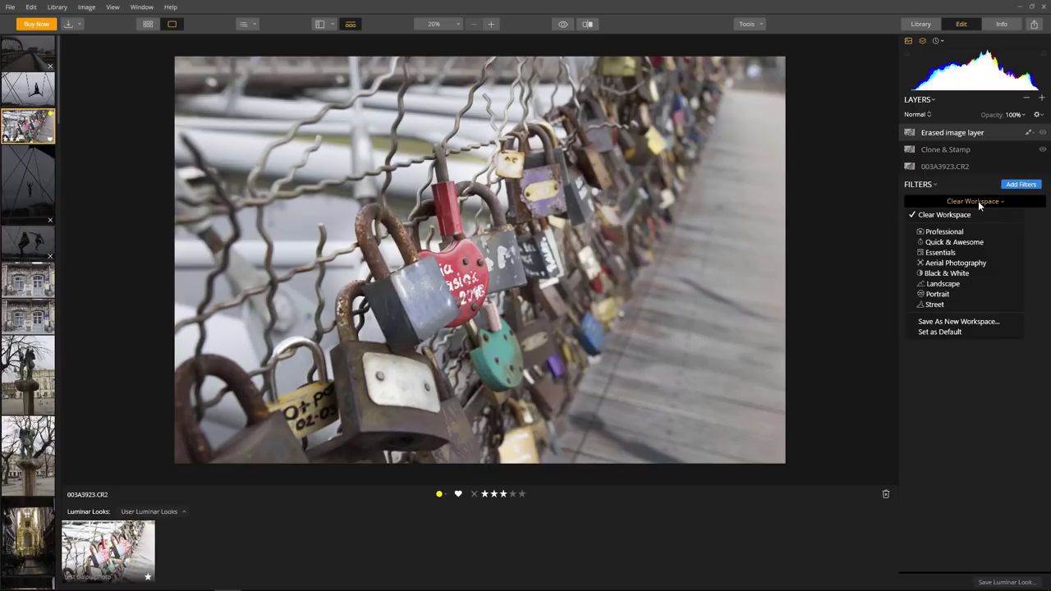
- Switch to the Professional workspace and browse the Filters Catalog
click(944, 232)
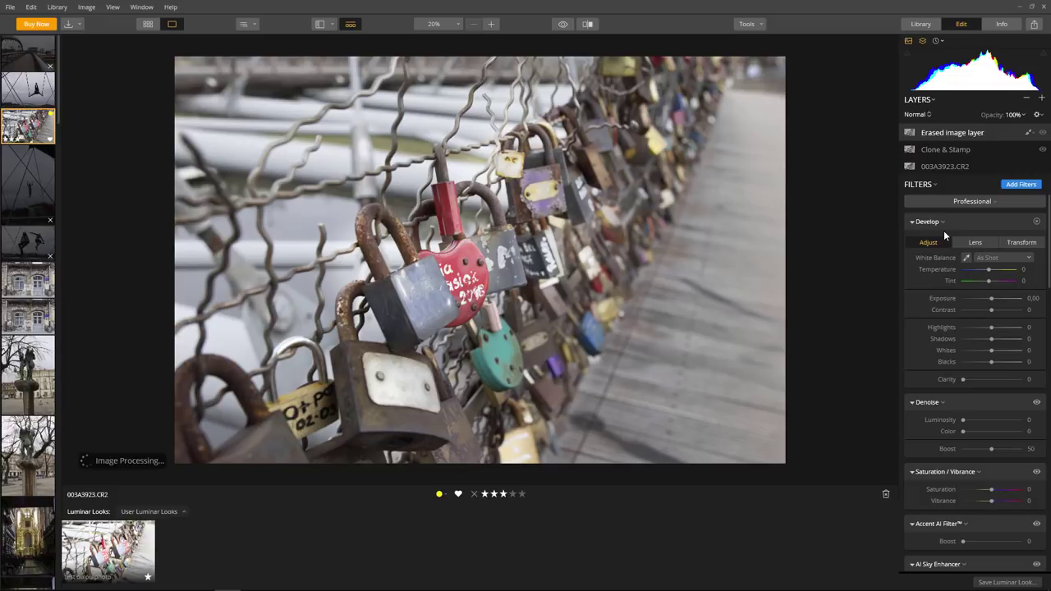
click(1021, 185)
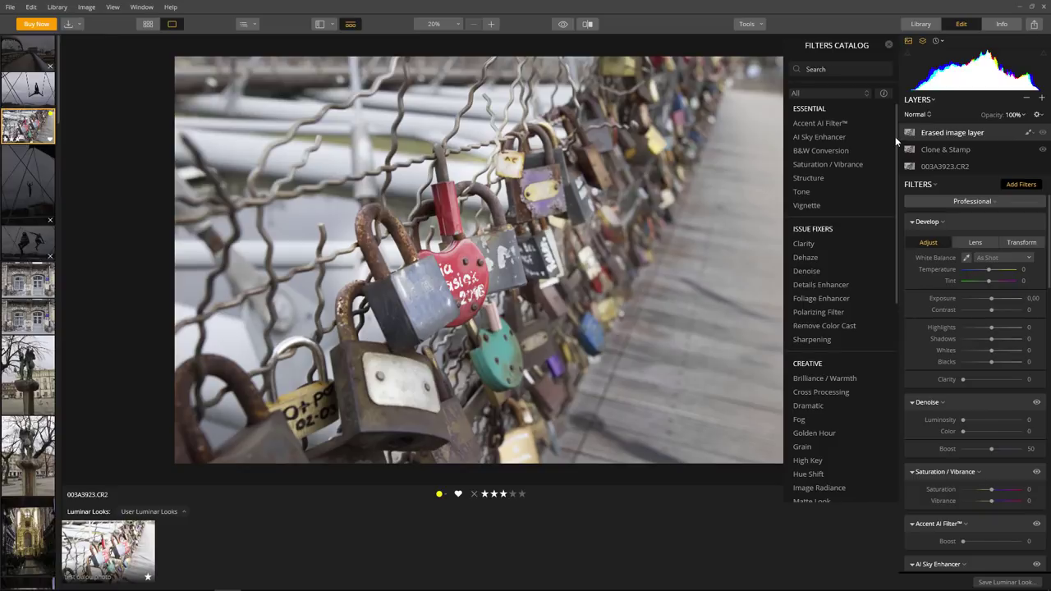
mouse_move(819, 123)
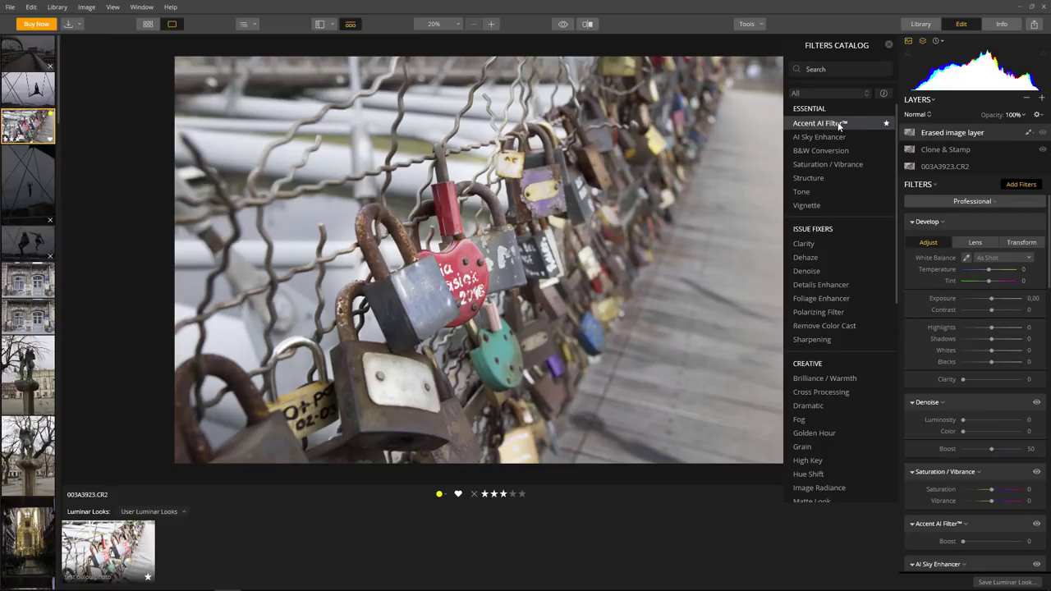
drag(897, 189, 900, 256)
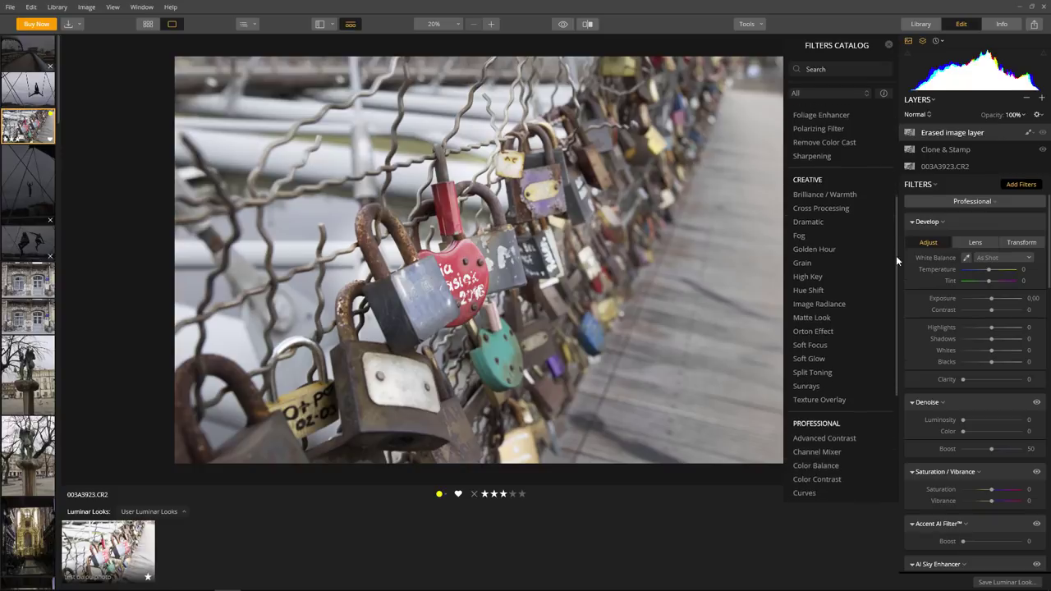
drag(897, 232, 897, 286)
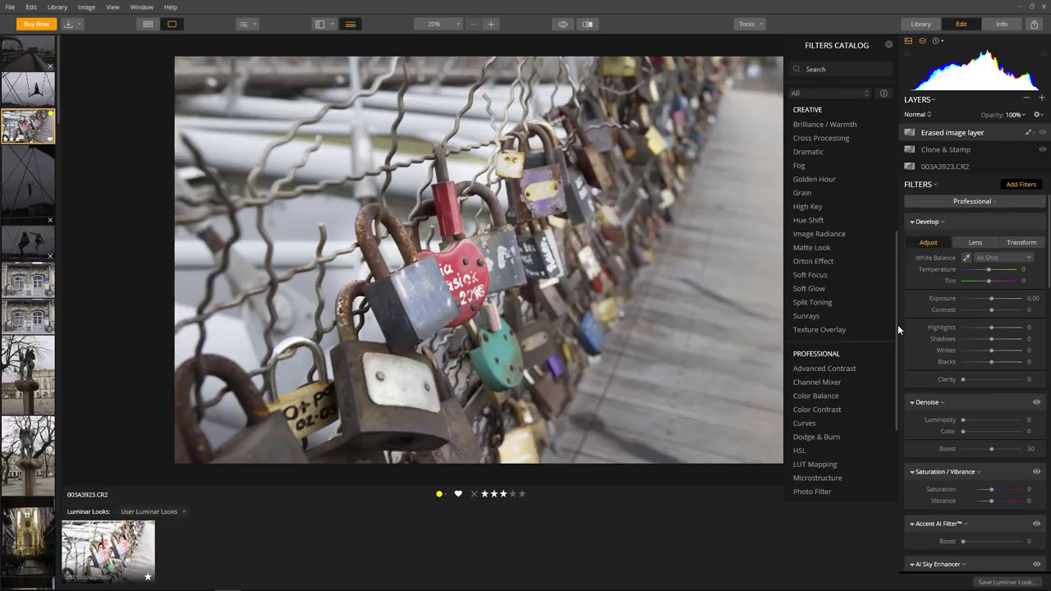
drag(898, 326, 894, 405)
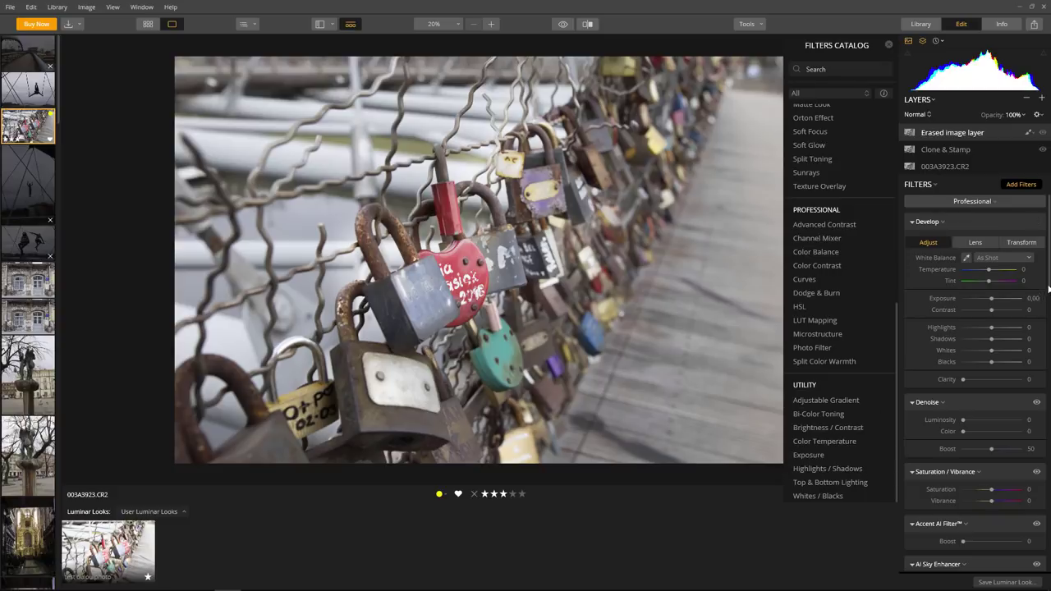
- Switch the filter workspace to Portrait and scroll down to Dodge & Burn
click(977, 204)
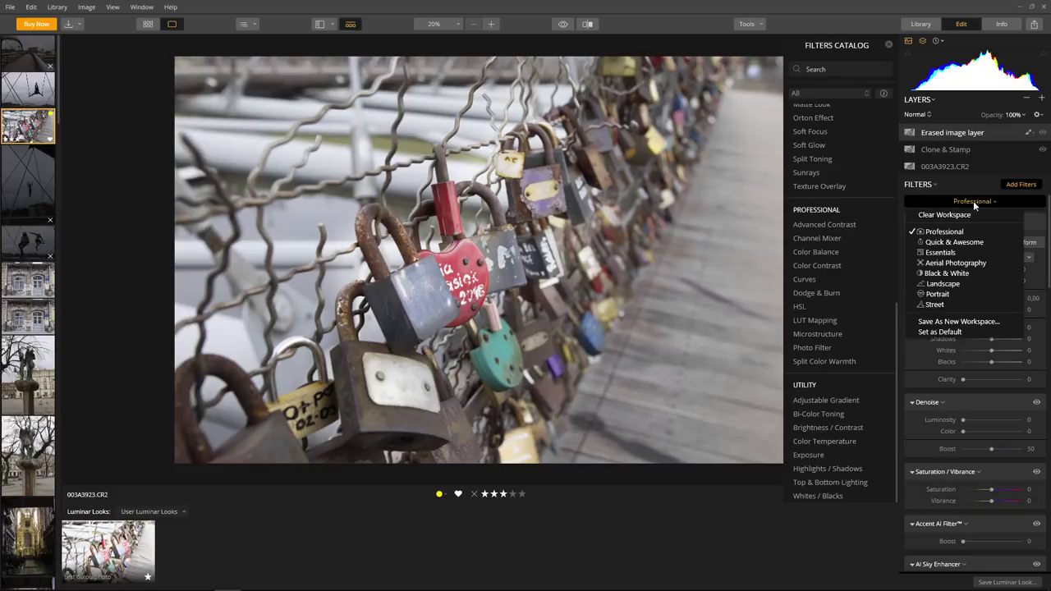
click(950, 294)
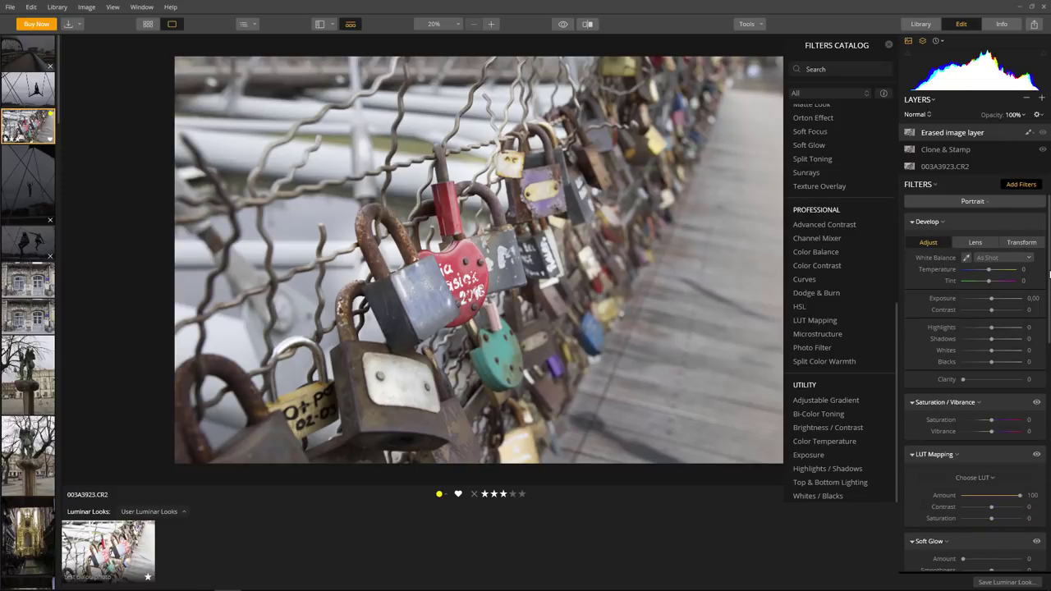
drag(1050, 275, 1050, 463)
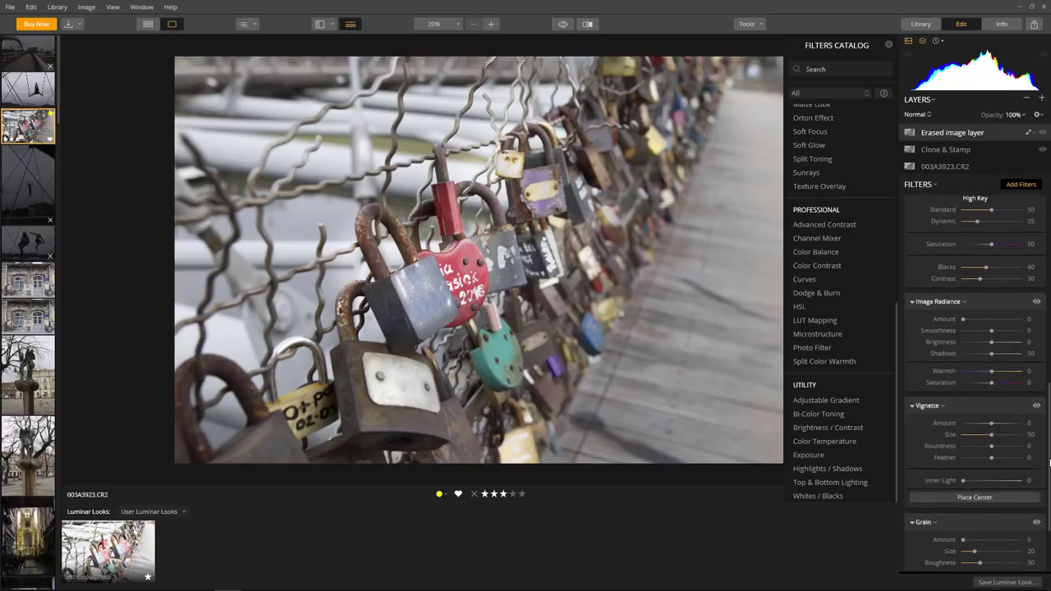
scroll(1019, 485, down, 2)
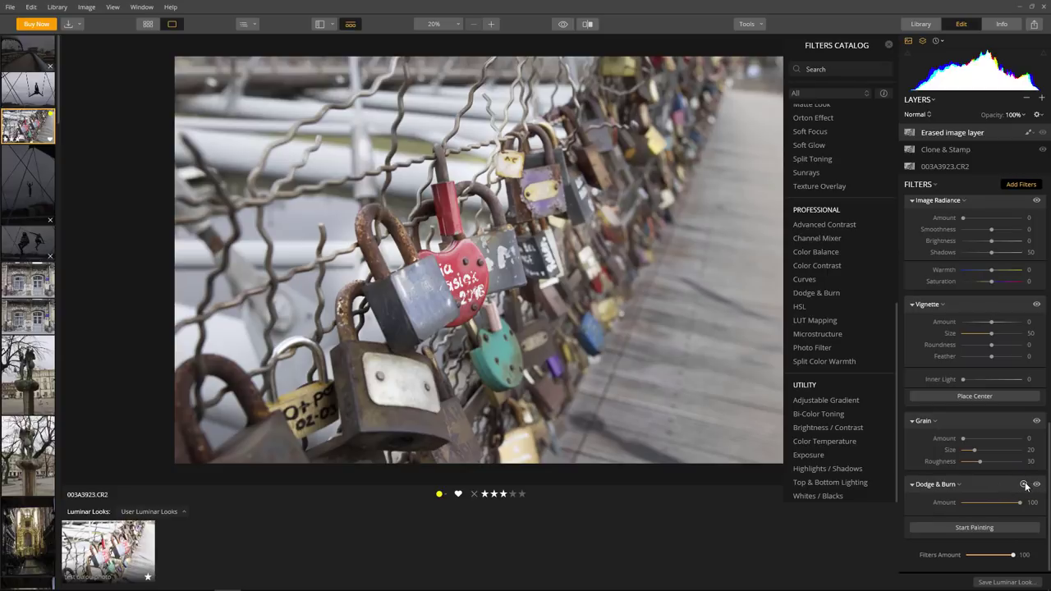
- Start Dodge & Burn painting on the padlock photo with a Darken brush
click(974, 527)
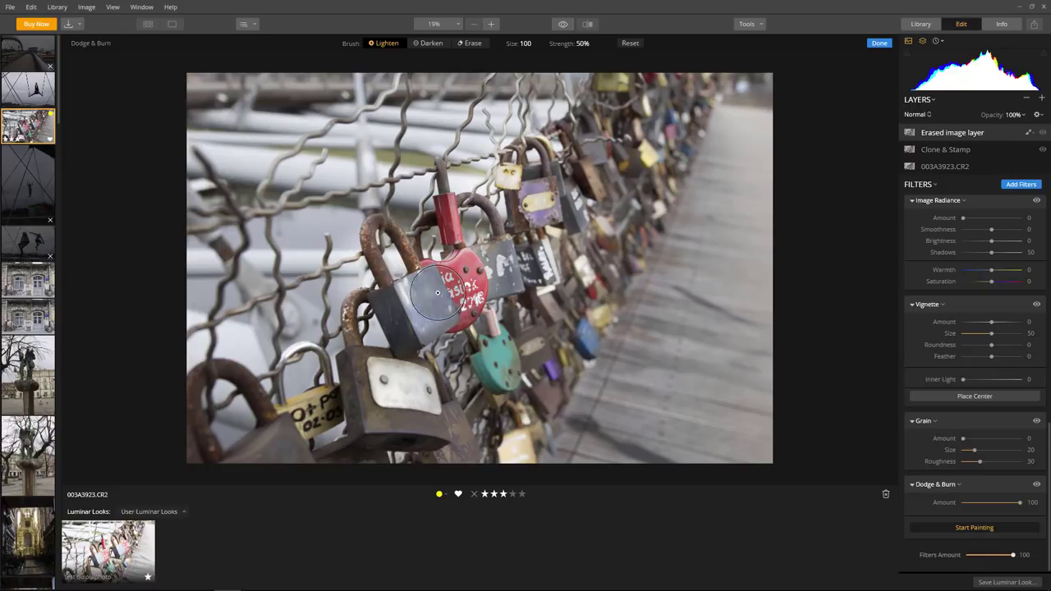
click(431, 43)
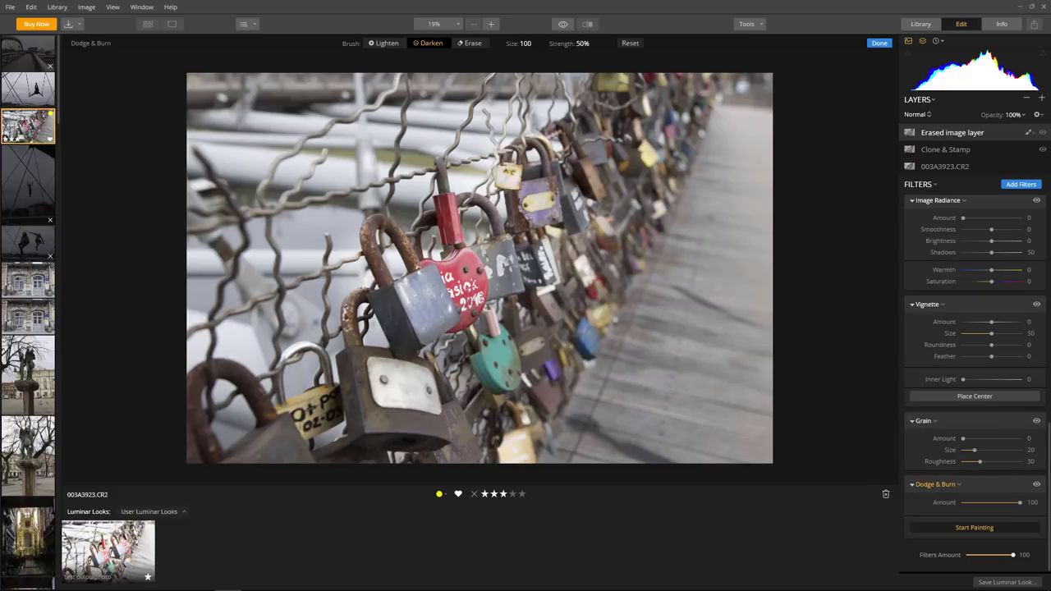
scroll(975, 378, up, 10)
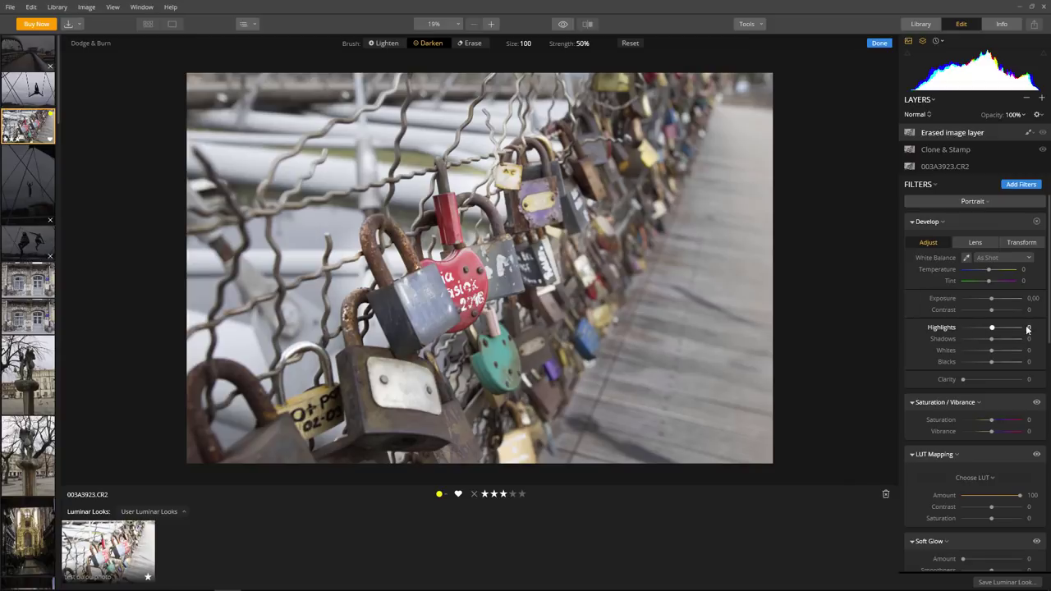
- Scroll through the Portrait workspace's filter stack and back up
scroll(1027, 329, down, 3)
scroll(1018, 327, down, 2)
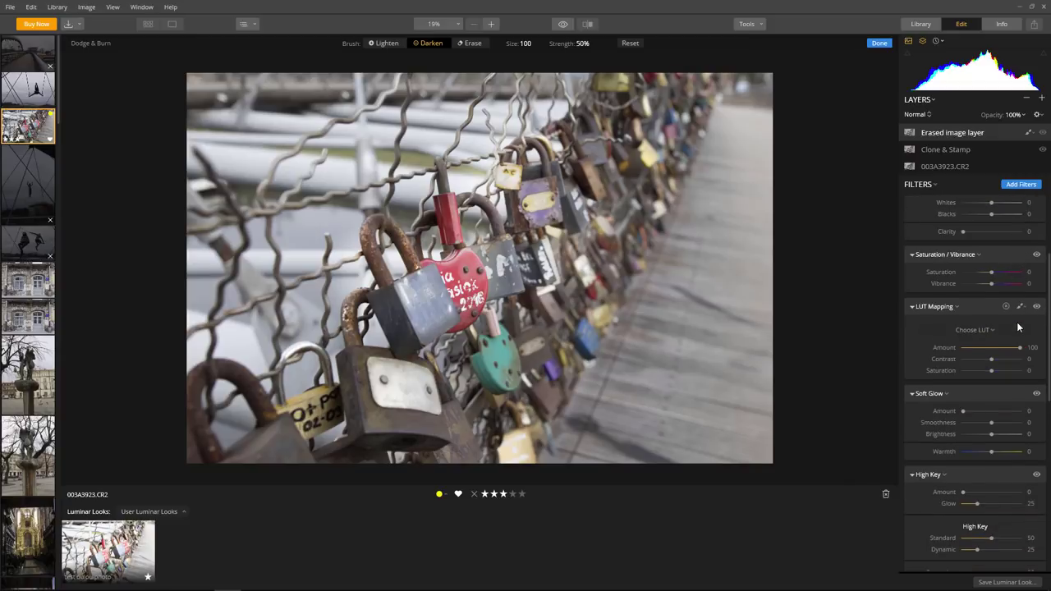
scroll(1018, 327, down, 2)
scroll(1018, 328, down, 2)
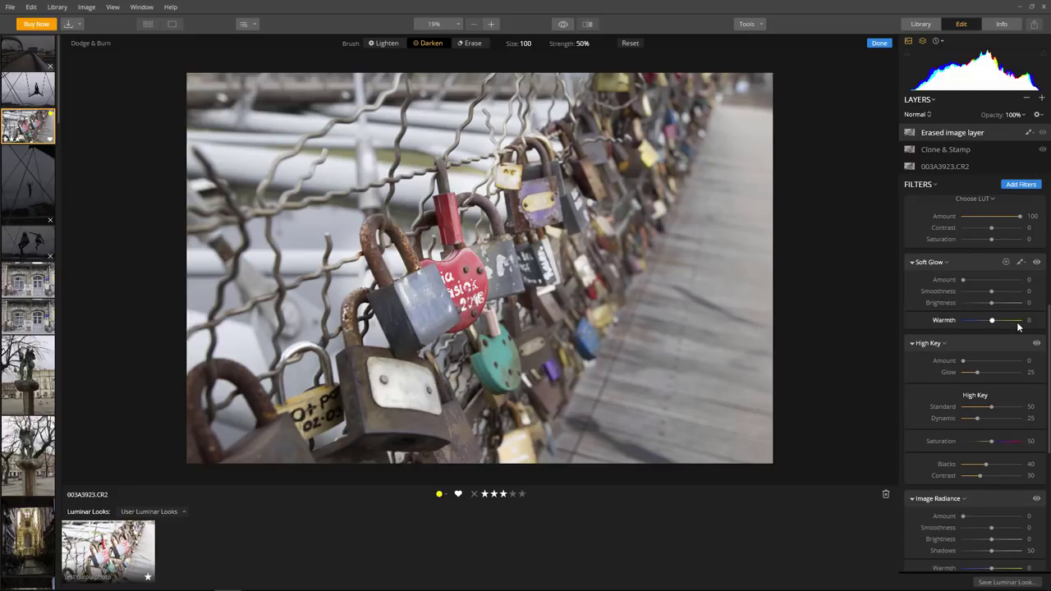
scroll(1019, 327, down, 2)
scroll(1018, 327, down, 2)
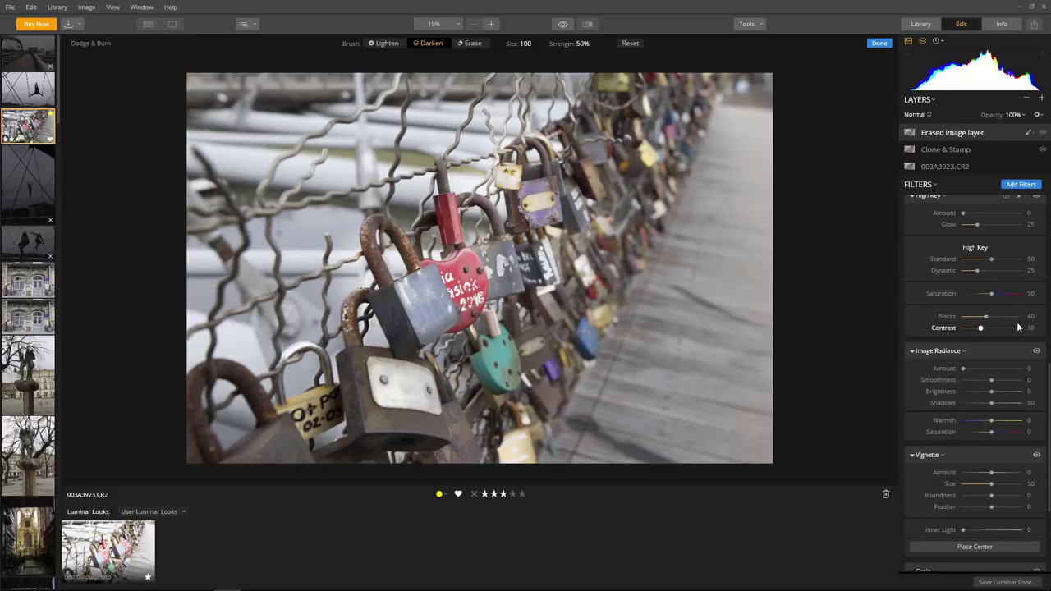
scroll(1018, 328, down, 2)
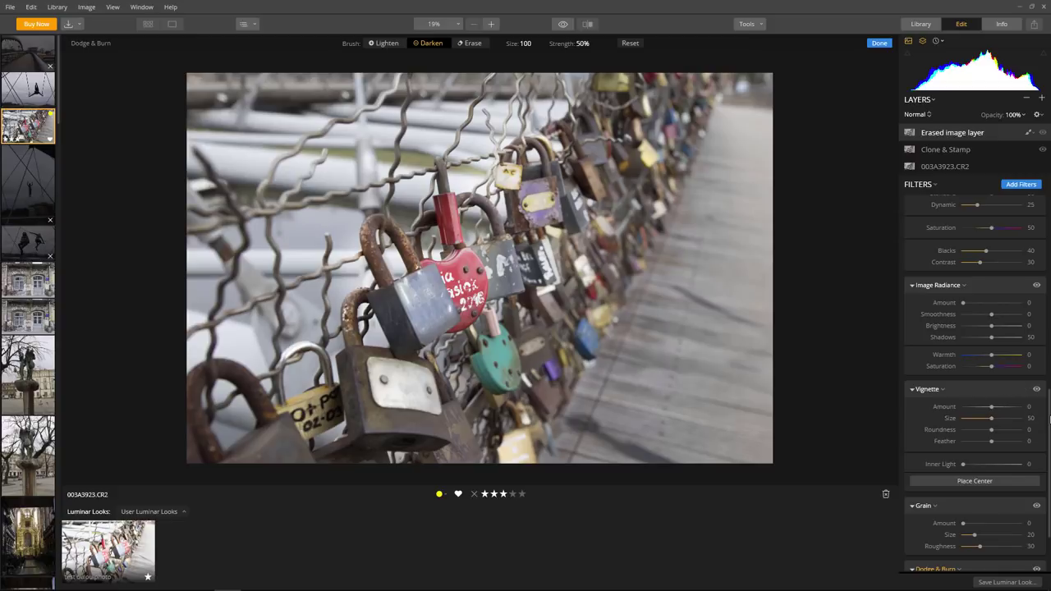
scroll(986, 369, up, 5)
scroll(985, 369, up, 5)
- Reopen the Filters Catalog and scroll through its filter list
click(1022, 184)
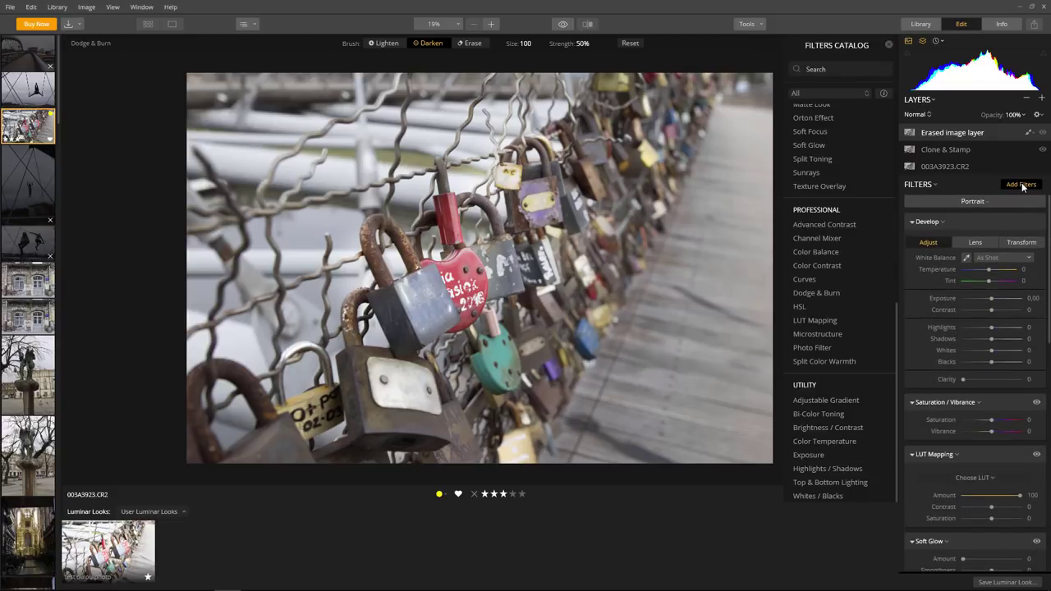
drag(896, 314, 887, 138)
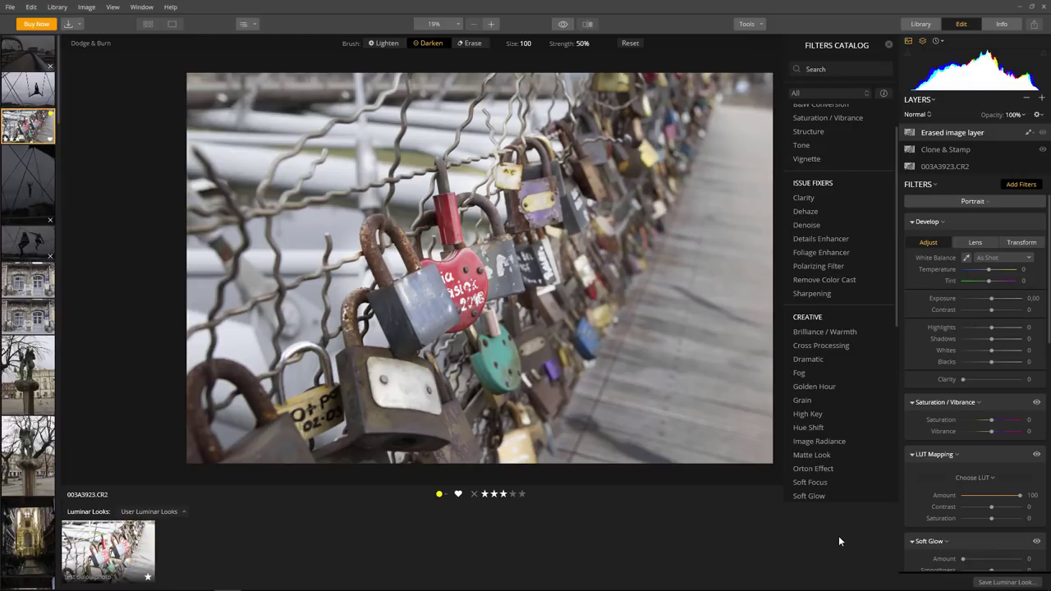
- Add Adjustment Layer 0 atop the stack and scroll the catalog to the Professional filters
click(1038, 115)
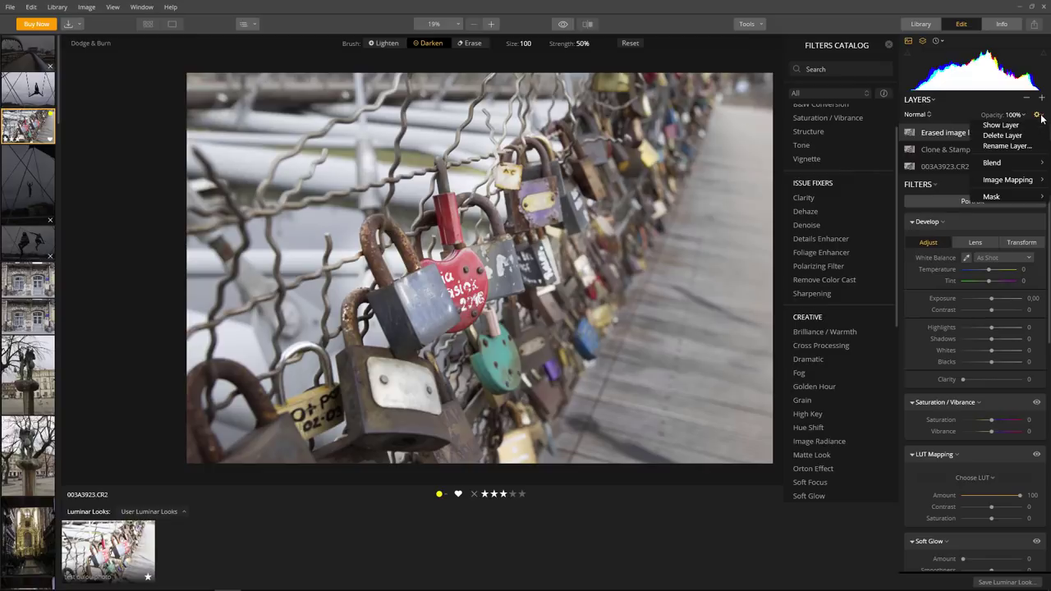
click(1042, 99)
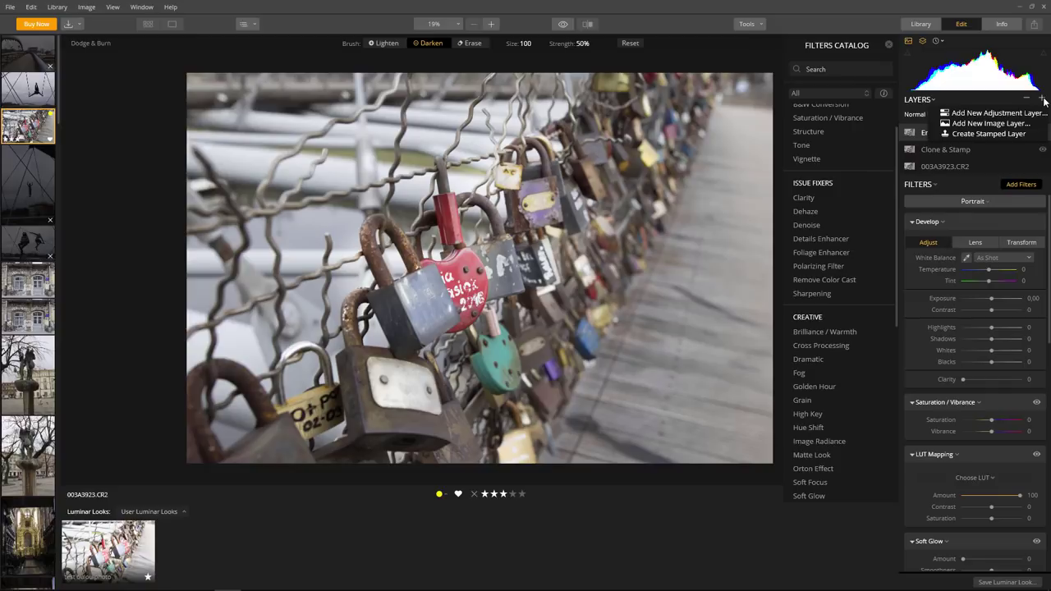
click(997, 114)
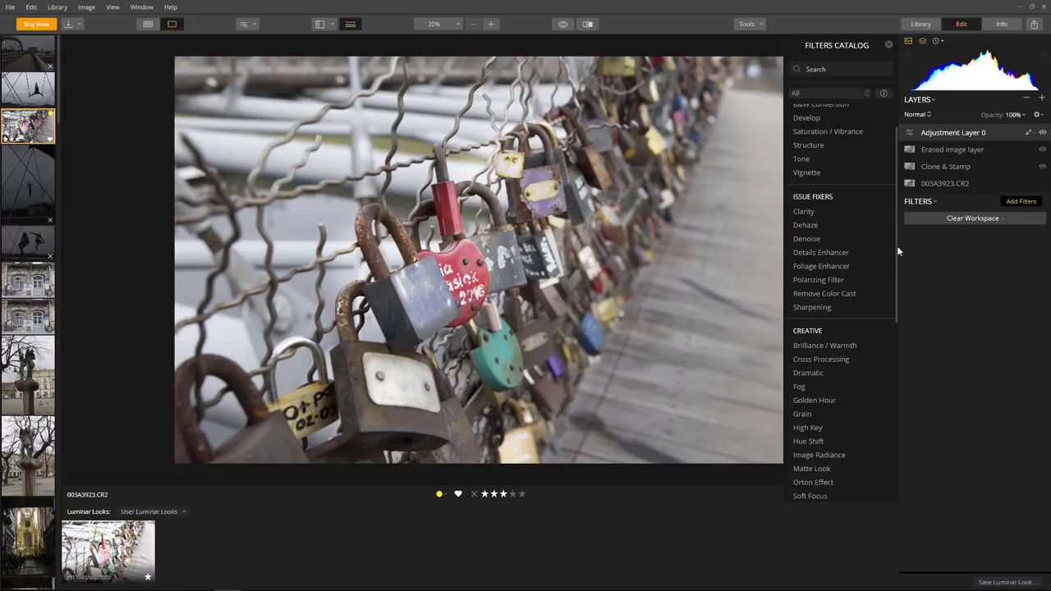
scroll(895, 240, up, 1)
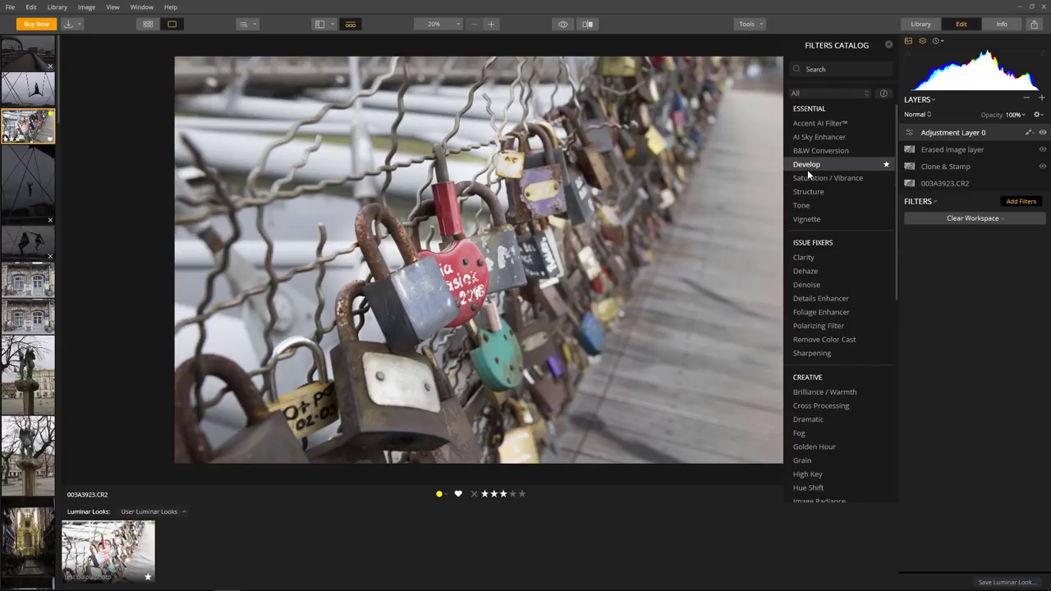
scroll(845, 217, down, 1)
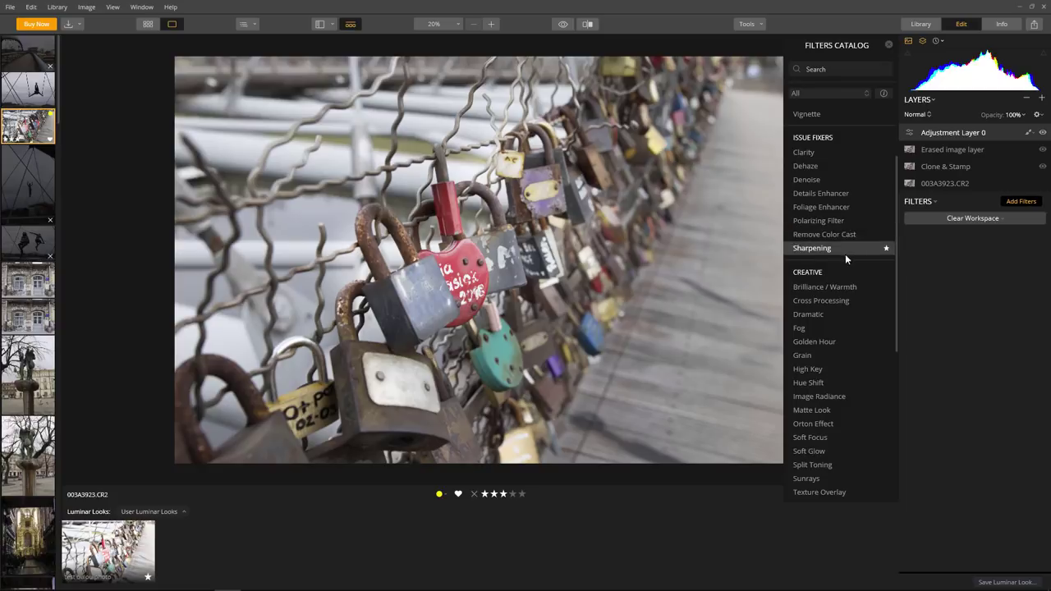
scroll(845, 256, down, 1)
scroll(844, 277, down, 1)
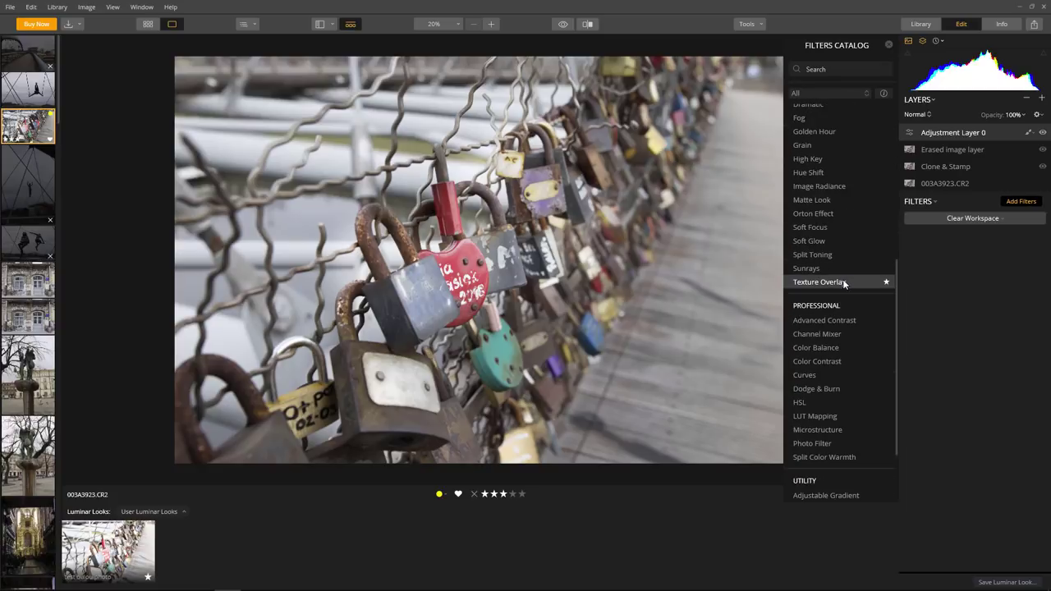
- Add Color Balance to Adjustment Layer 0, checking its masking options but leaving sliders at 0
click(829, 350)
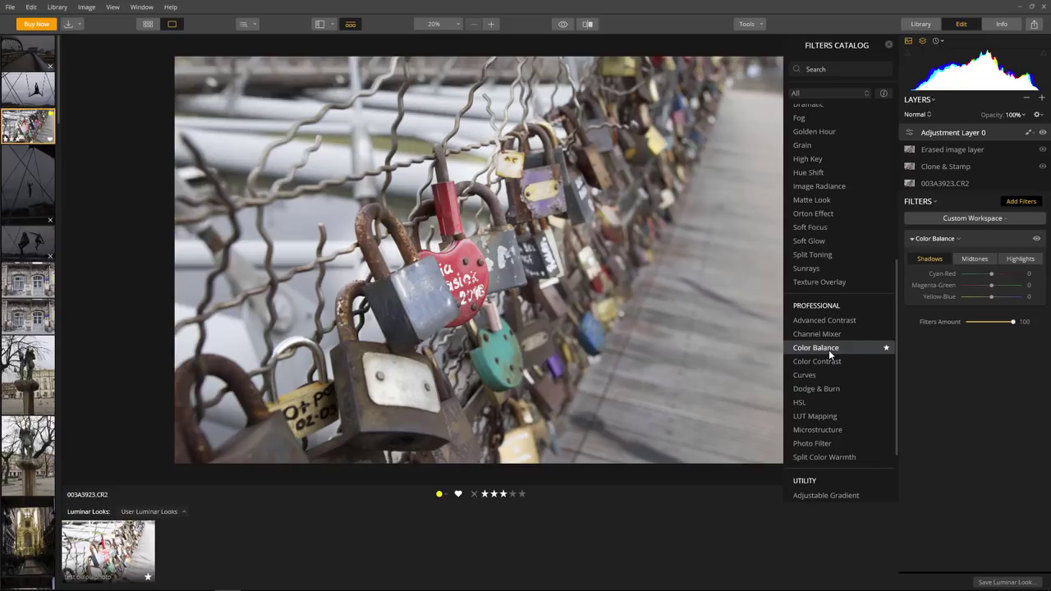
mouse_move(969, 238)
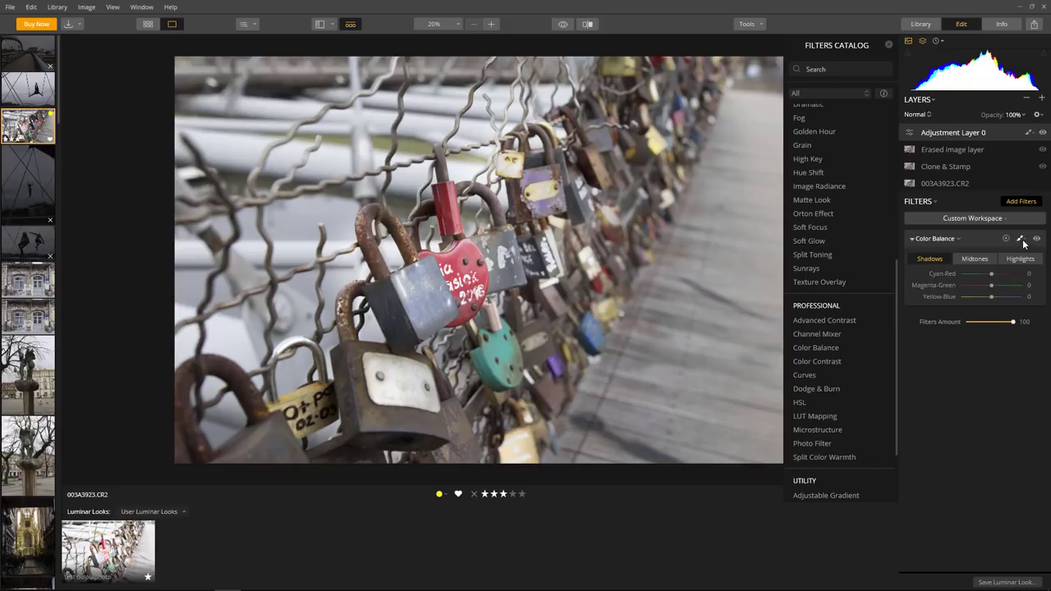
click(1022, 239)
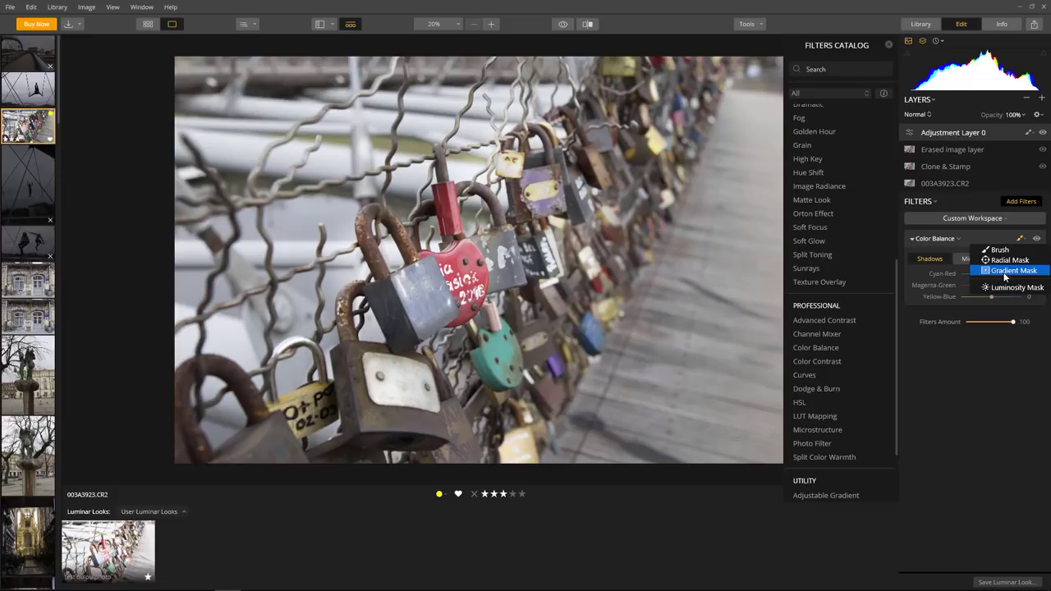
click(991, 351)
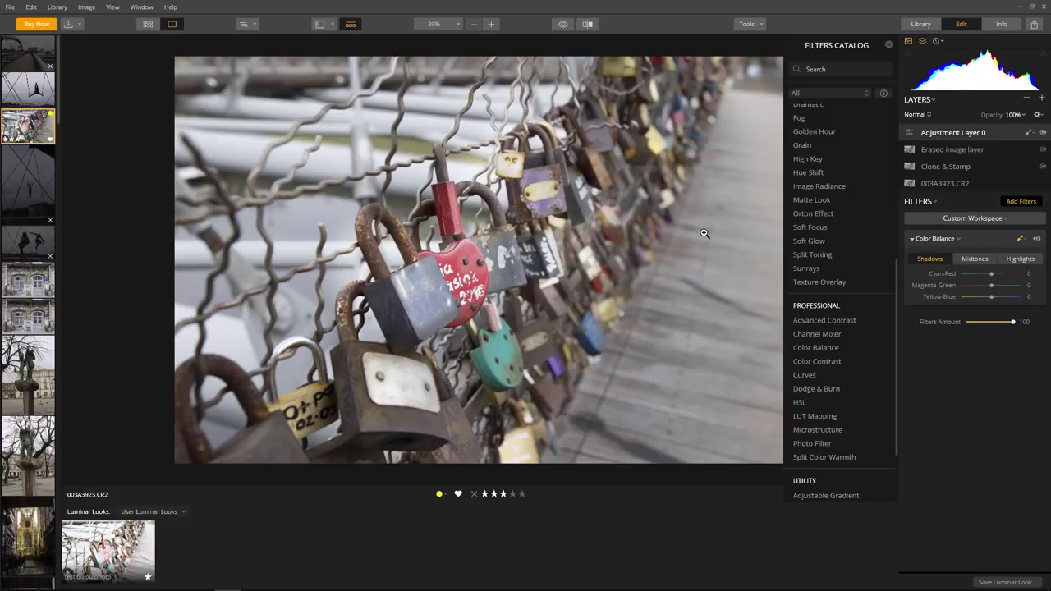
- Show the padlock photo's Info panel with its Canon EOS 7D Mark II, ISO 125, f/5.6 details
click(1005, 24)
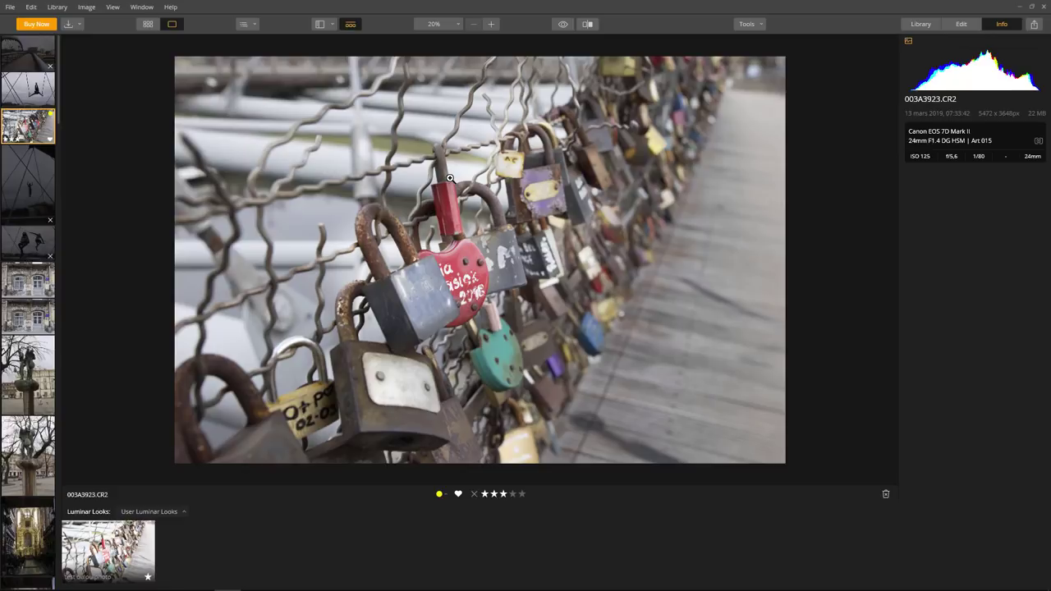
- Return from the single padlock photo to the All Photos grid of 59 Krakow pictures
click(14, 9)
right_click(486, 281)
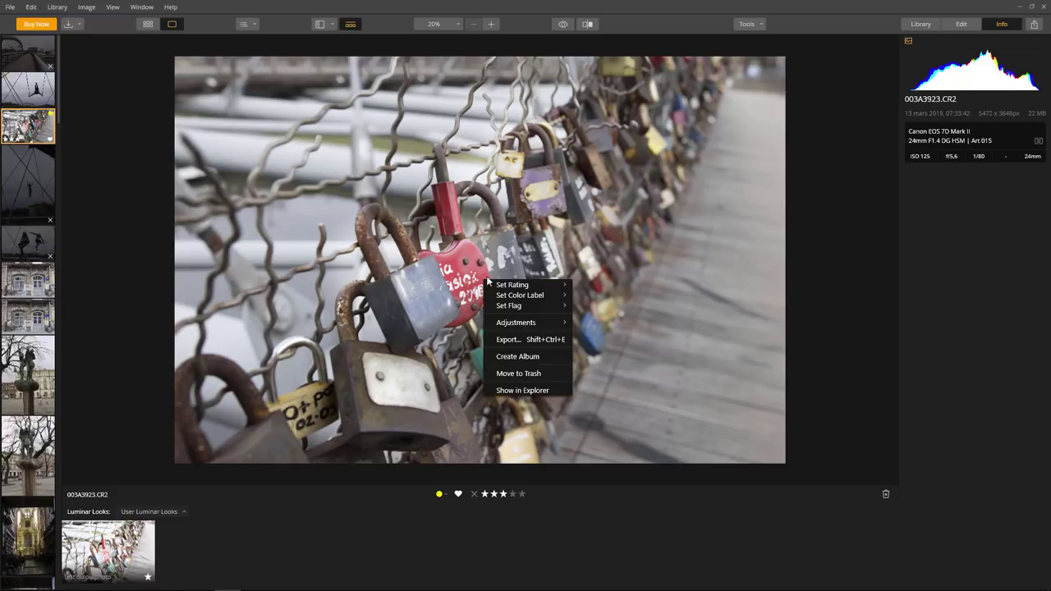
click(528, 344)
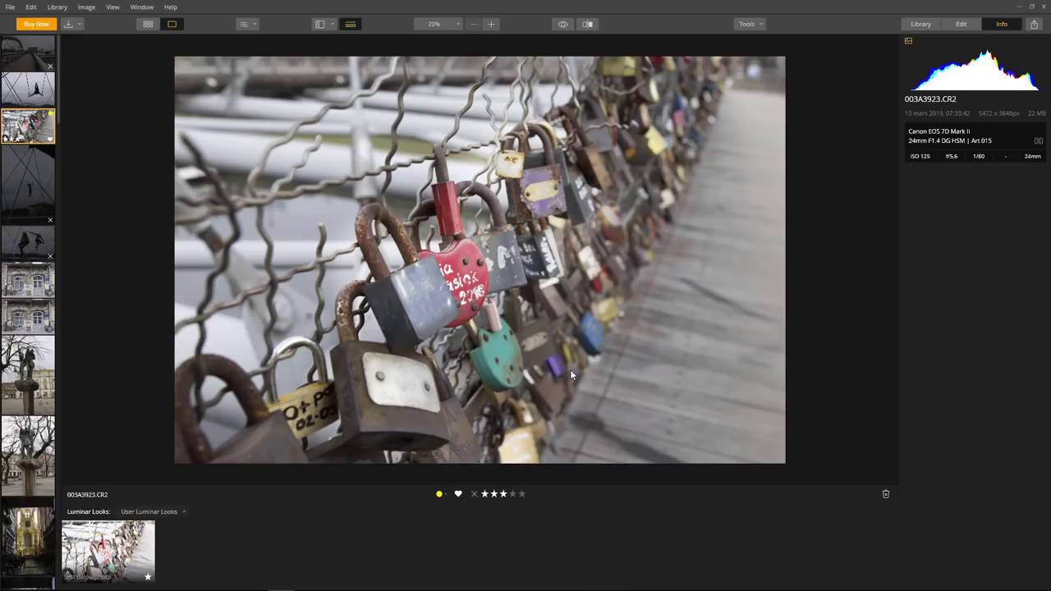
click(148, 24)
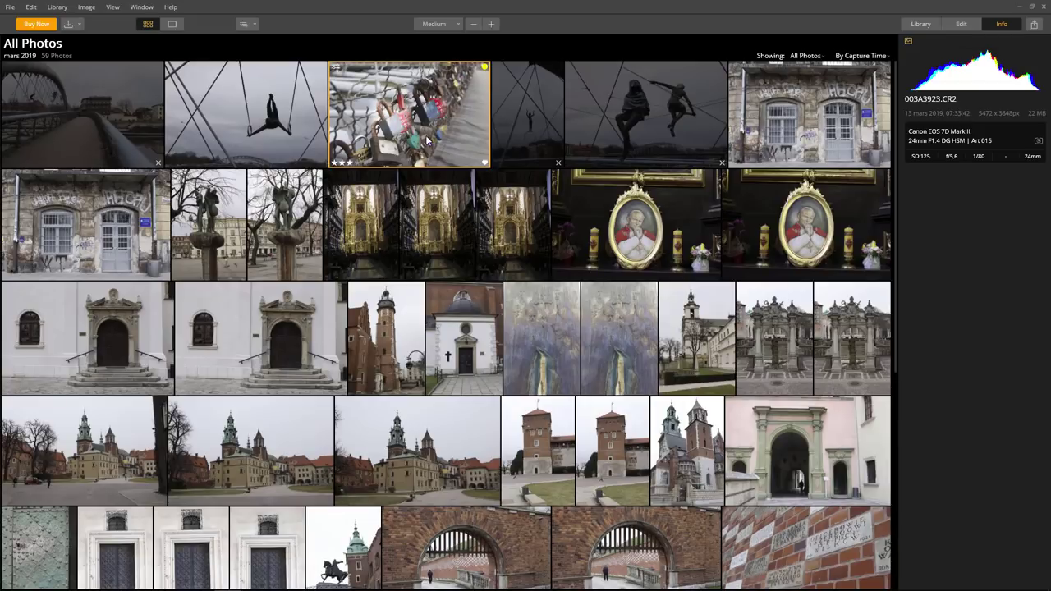
right_click(419, 128)
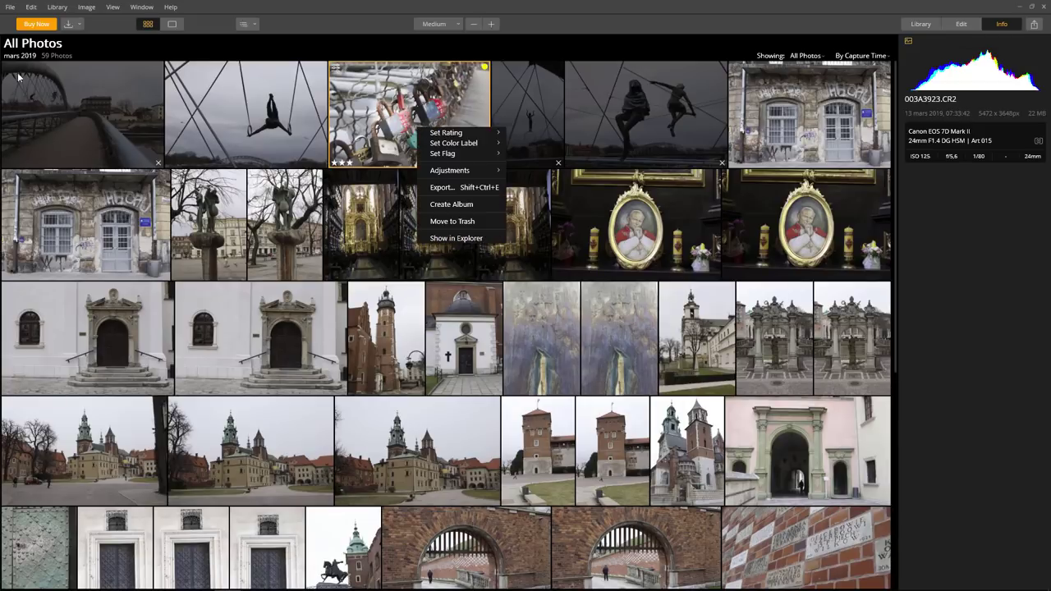
click(10, 7)
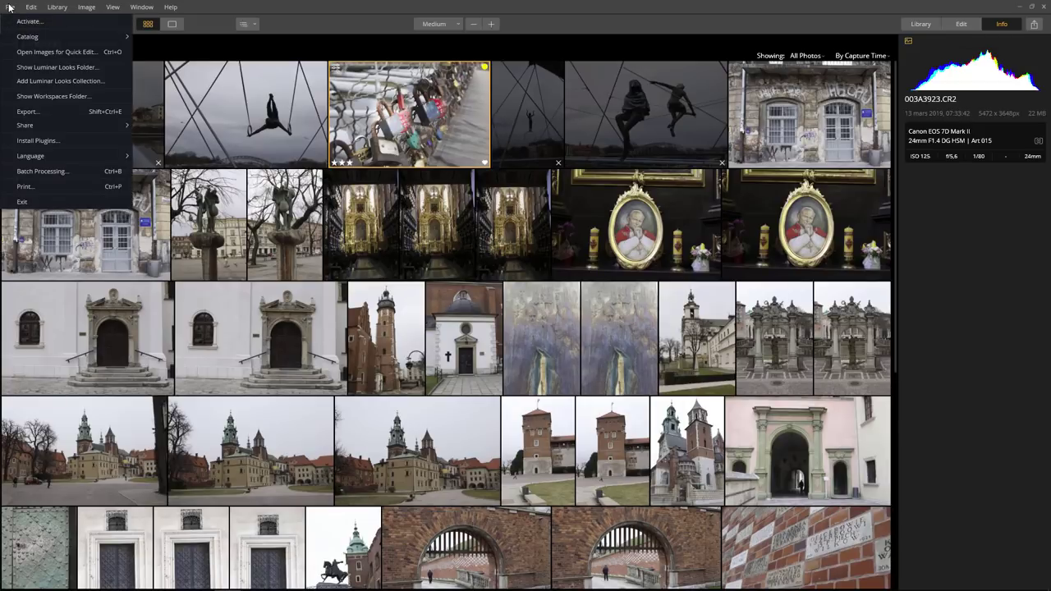
click(38, 112)
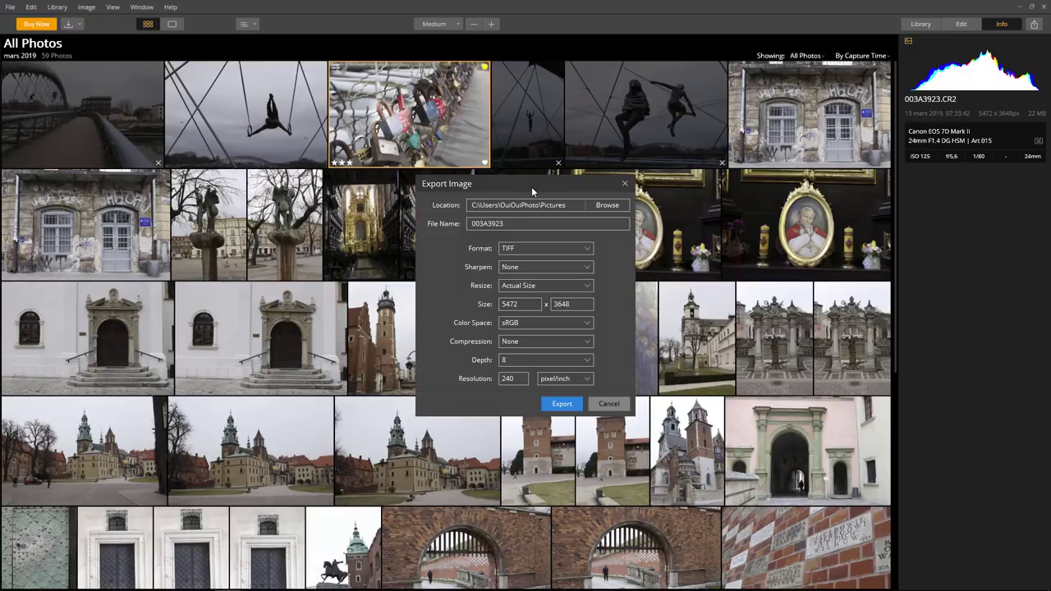
click(569, 249)
click(565, 248)
click(561, 269)
click(560, 267)
click(544, 285)
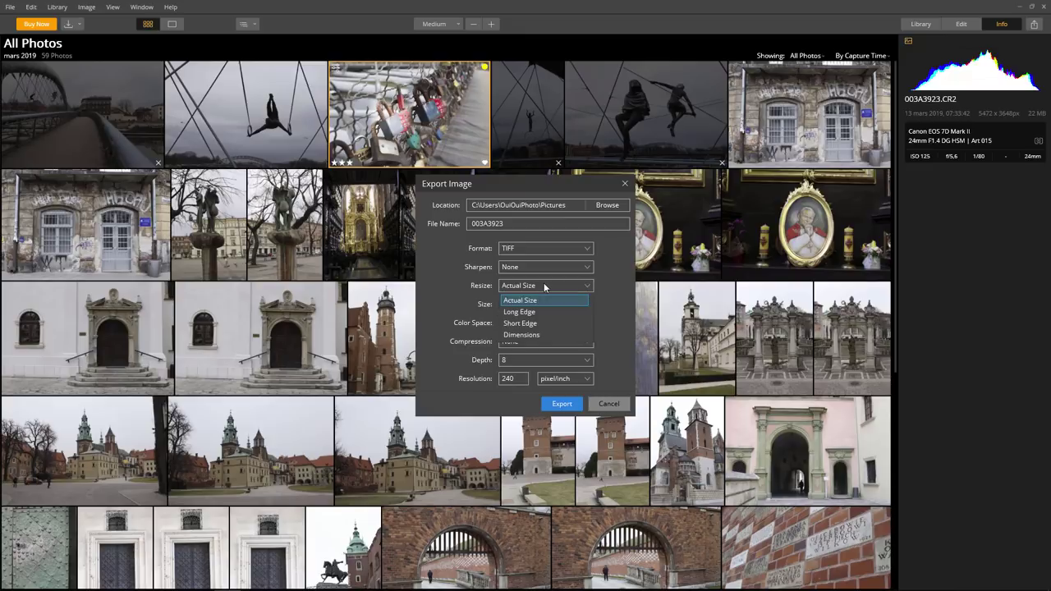
click(543, 285)
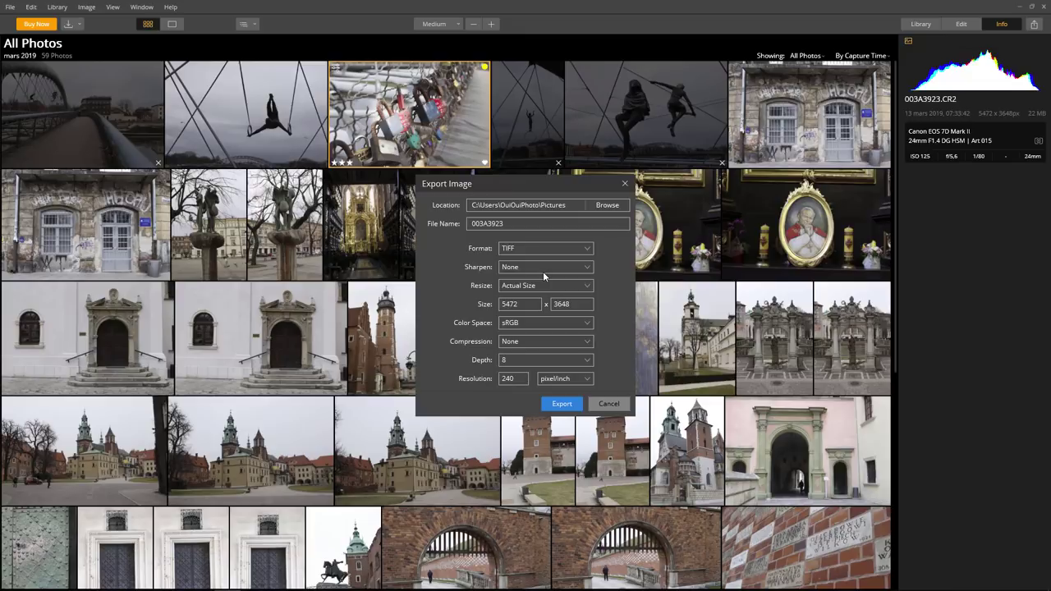
click(618, 405)
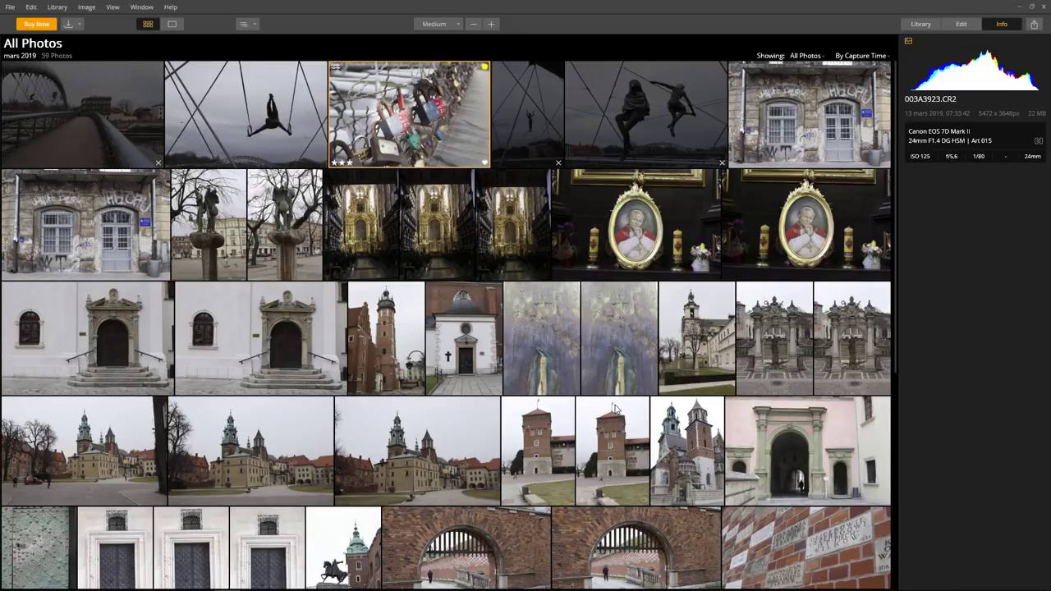
- Start Batch Processing with 003A3922.CR2 and 003A3923.CR2 and reach the JPEG Batch Settings
click(10, 8)
click(52, 171)
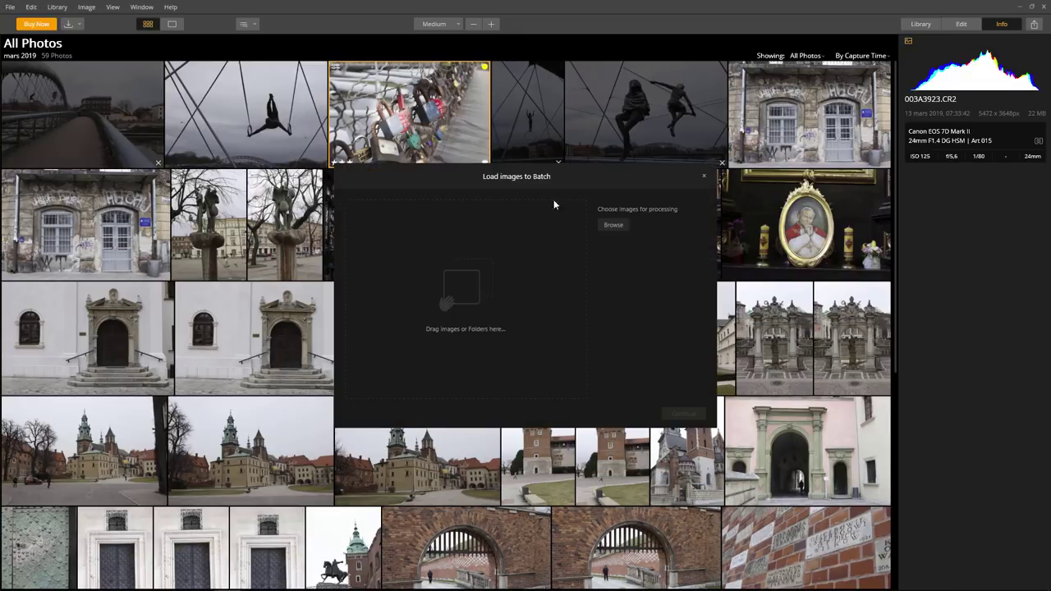
click(612, 226)
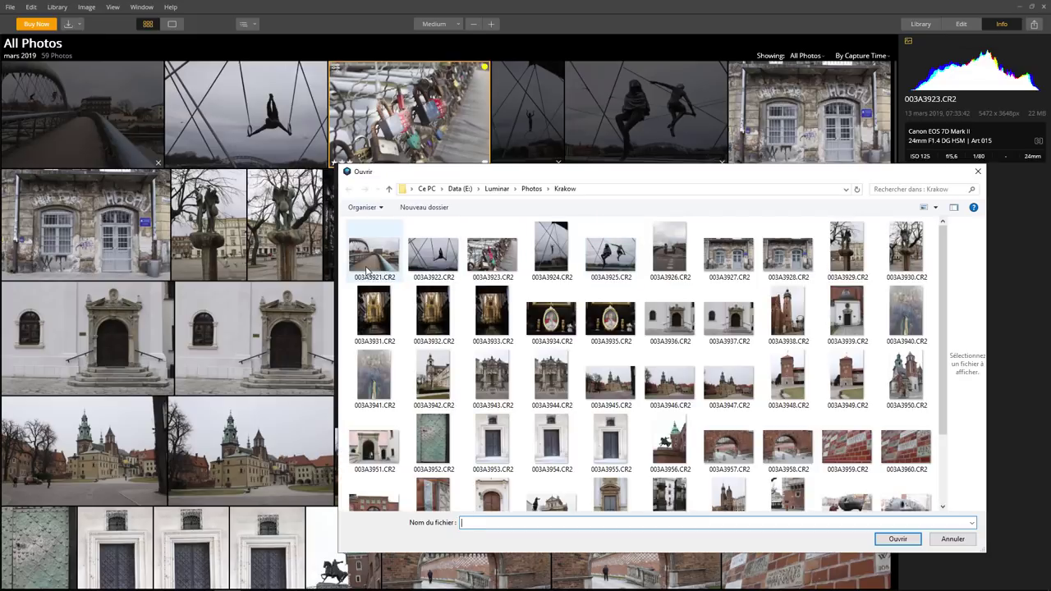
click(435, 268)
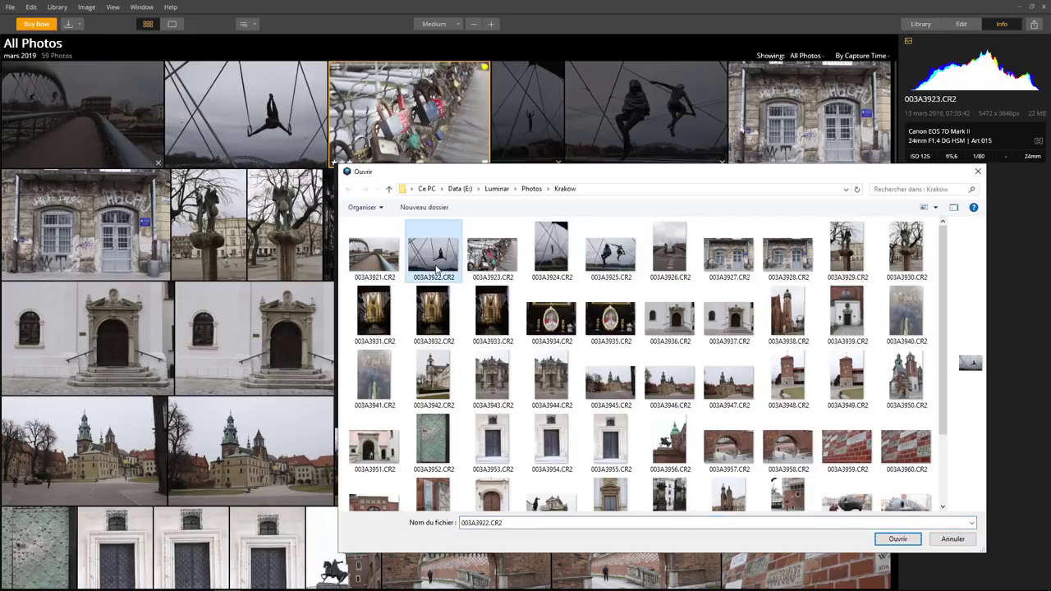
ctrl+click(482, 263)
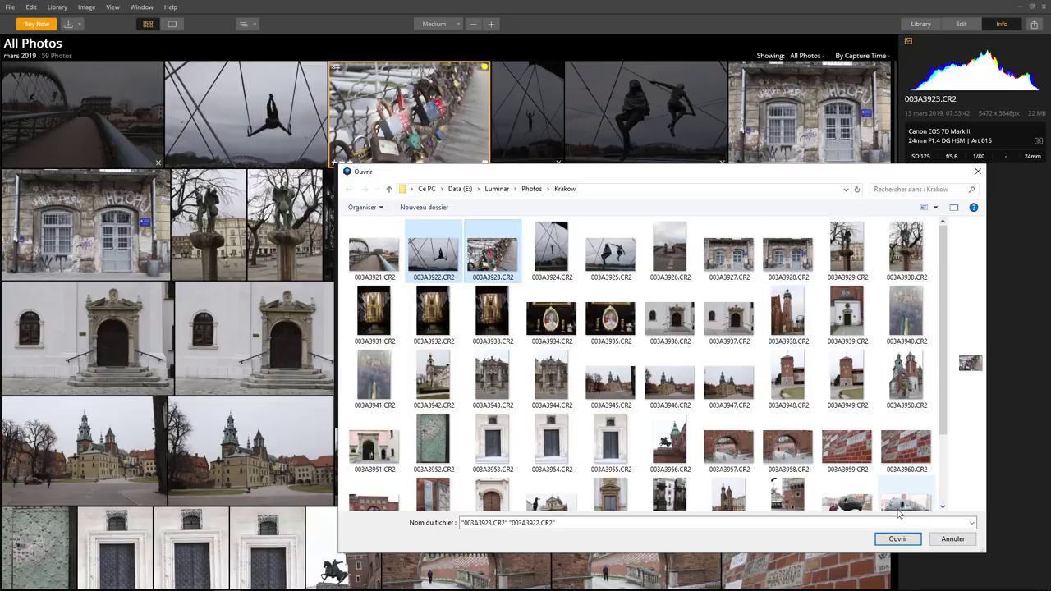
click(898, 539)
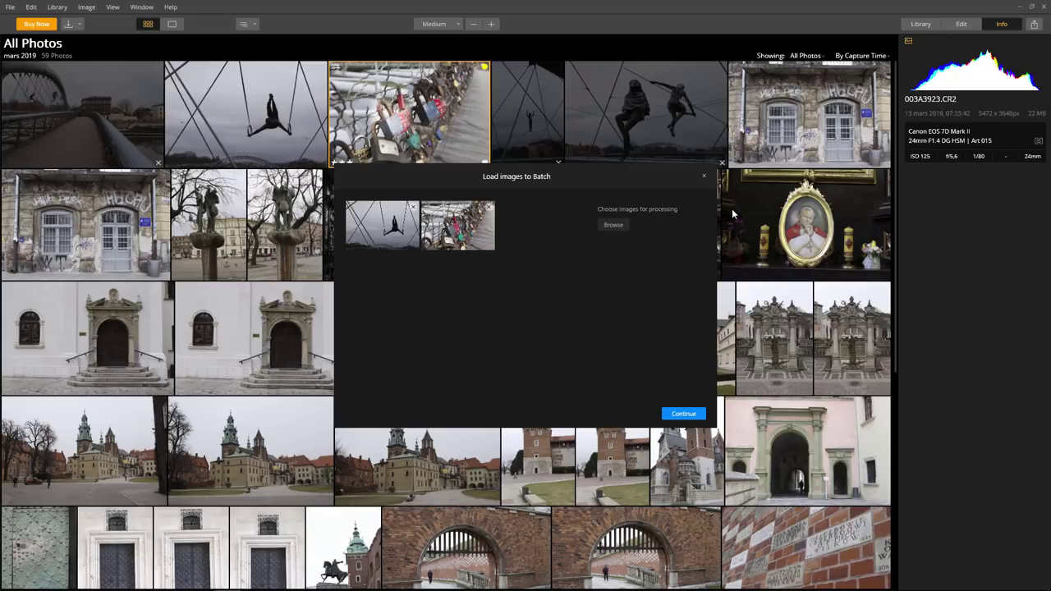
click(683, 415)
- Leave the batch Look at None, close Batch Settings unprocessed, and select the white church photo
click(530, 207)
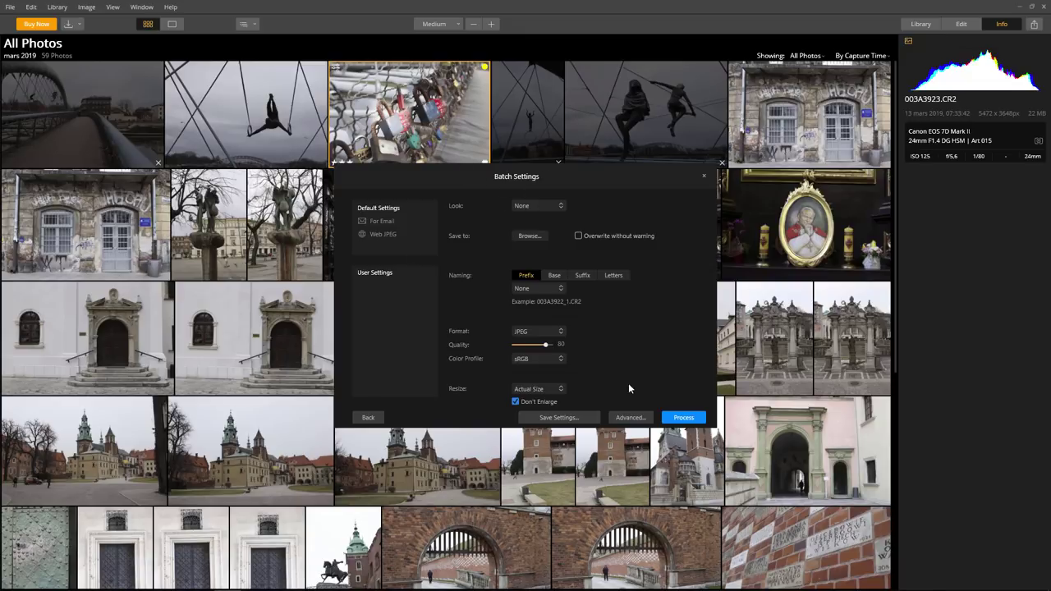
click(706, 178)
click(452, 350)
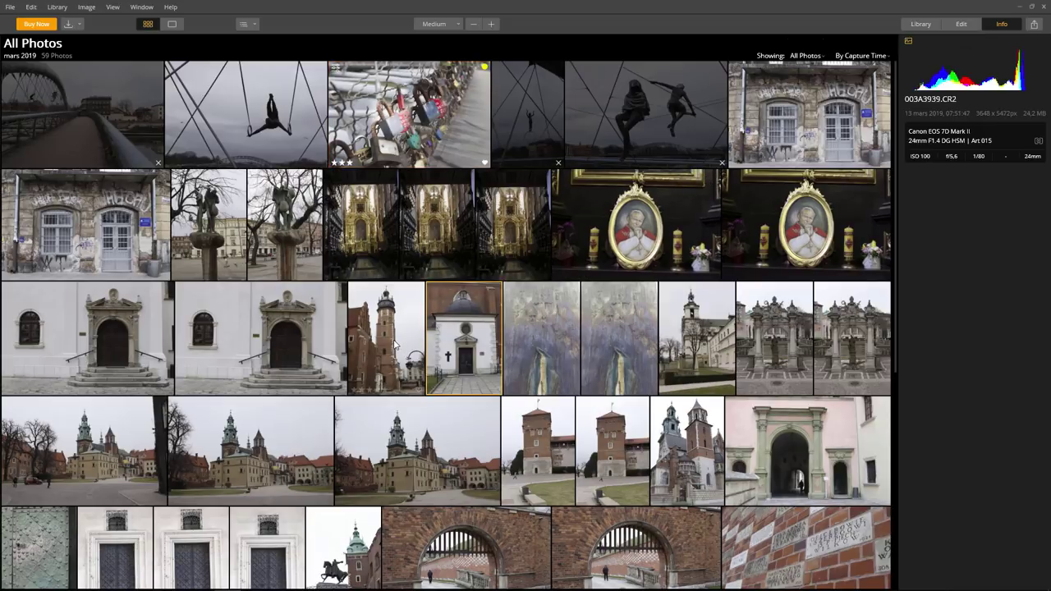
- Add the tower photo to the white church selection and check their shortcut options
ctrl+click(396, 345)
right_click(395, 345)
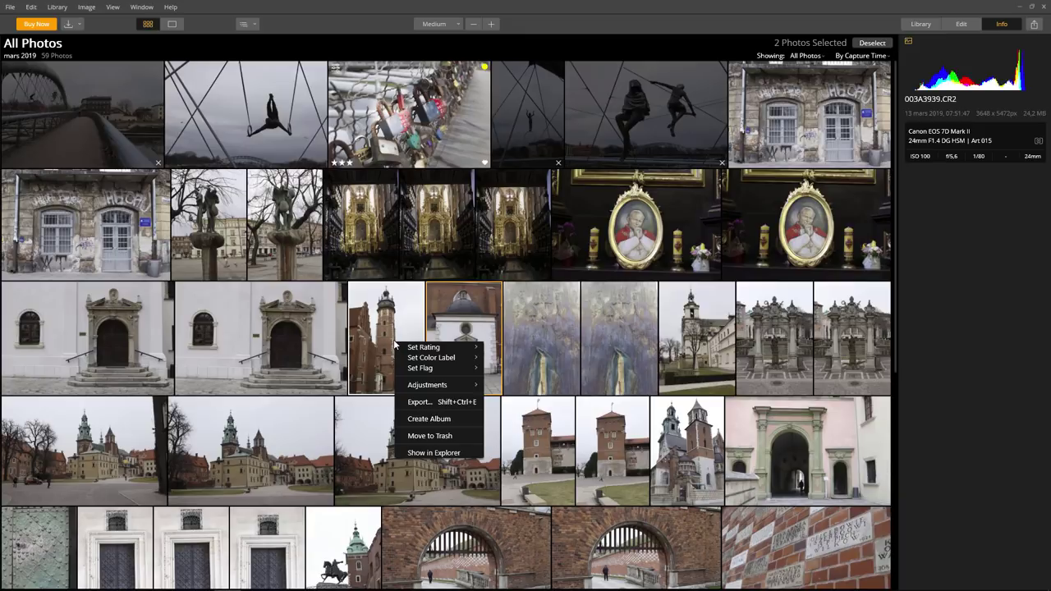
click(920, 336)
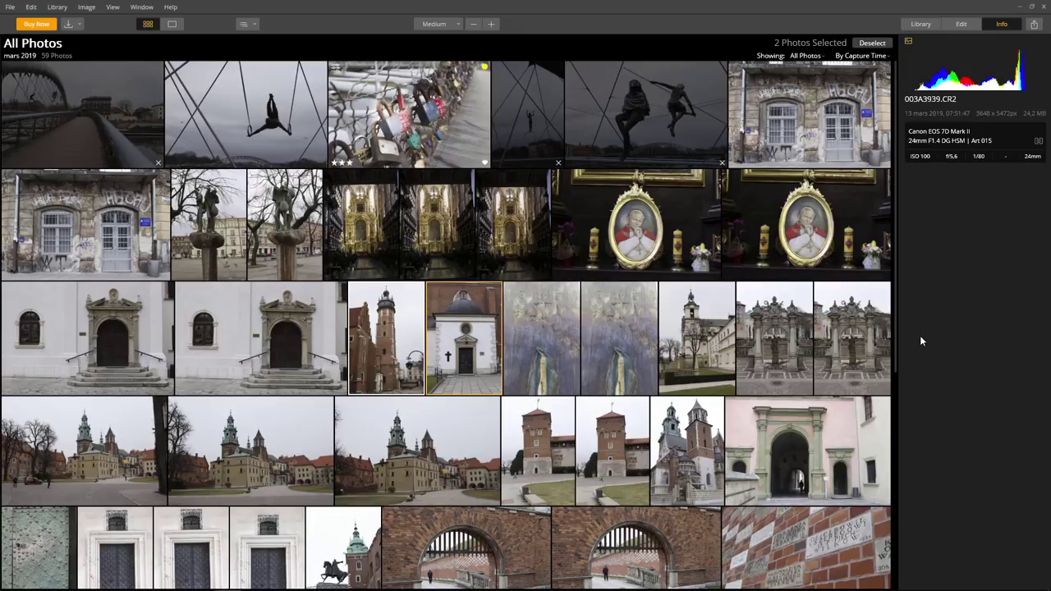
- Select the framed portrait photo alone and bring up its shortcut options
right_click(688, 228)
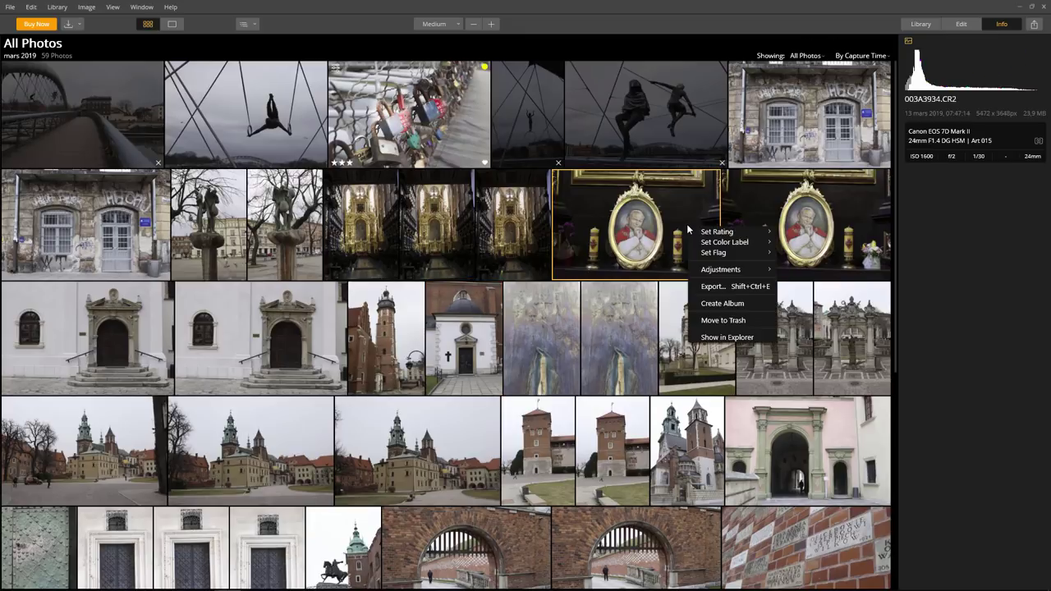